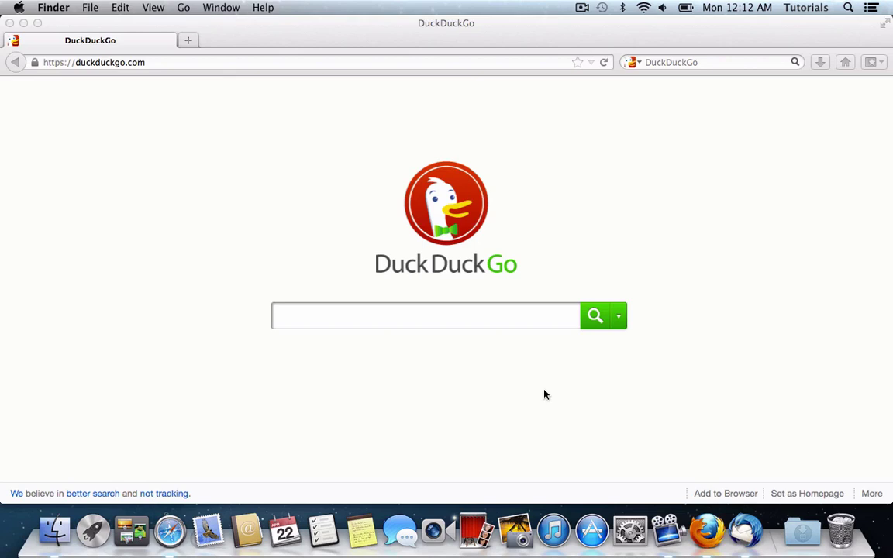
Search DuckDuckGo for 'thunderbird' in Firefox.
left_click(472, 334)
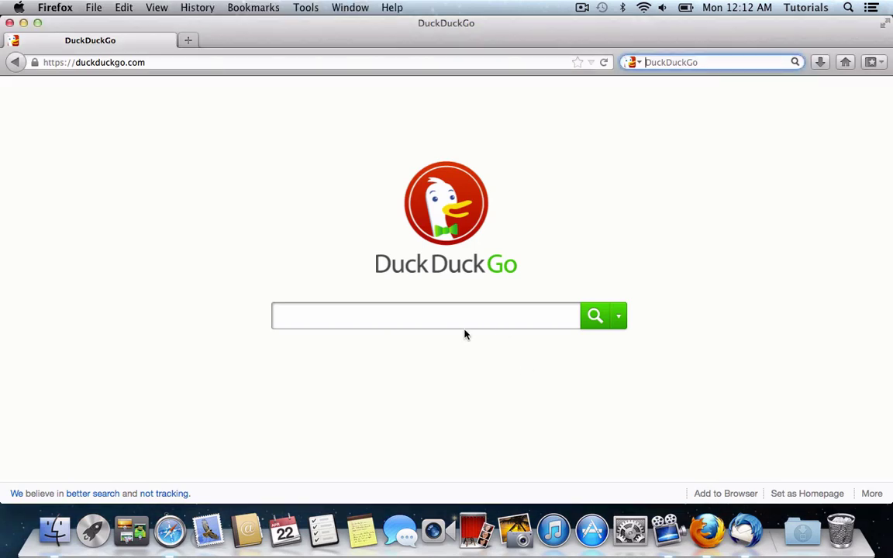
left_click(449, 319)
type("thunderbird")
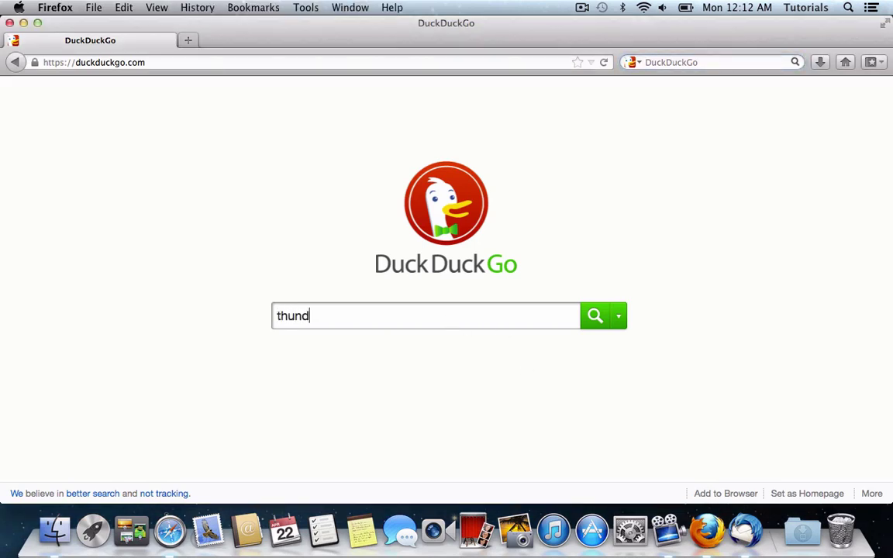
key("Return")
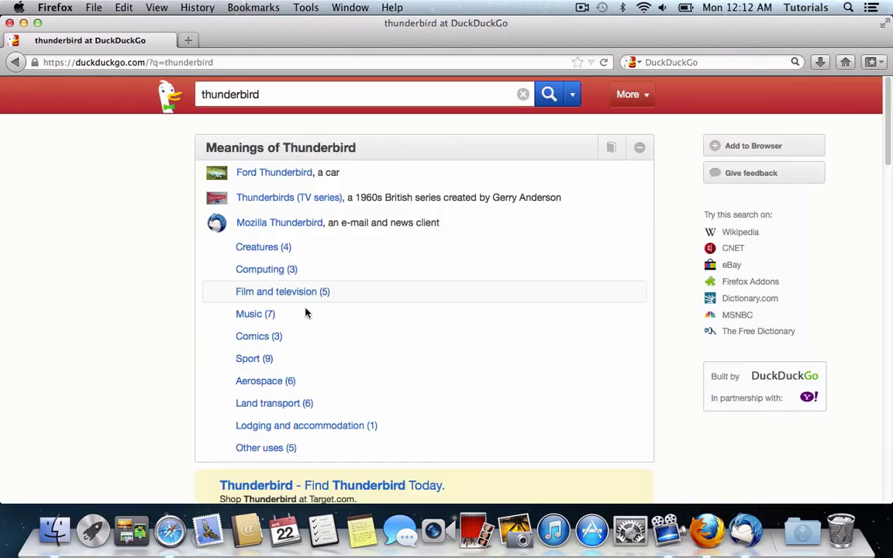
Open the Mozilla Thunderbird result and save the Thunderbird 17.0.5.dmg installer.
scroll(223, 383, "down", 5)
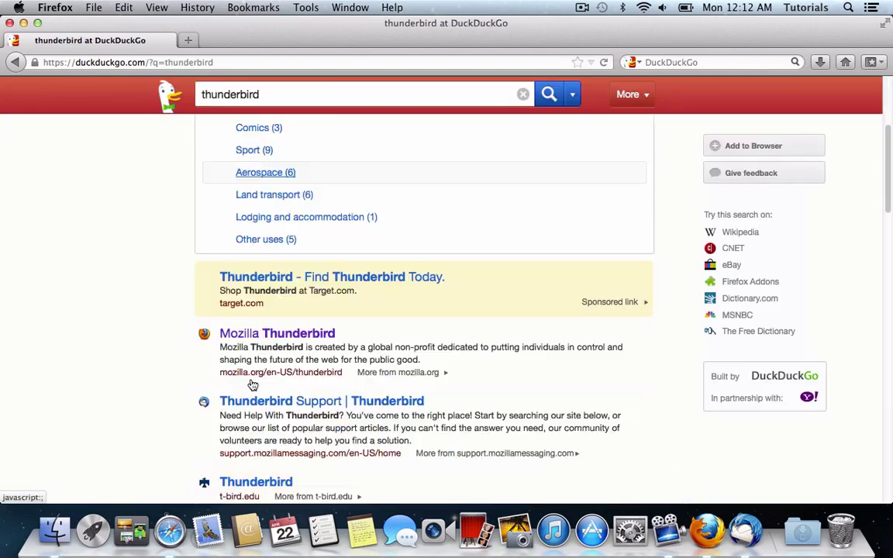
left_click(264, 237)
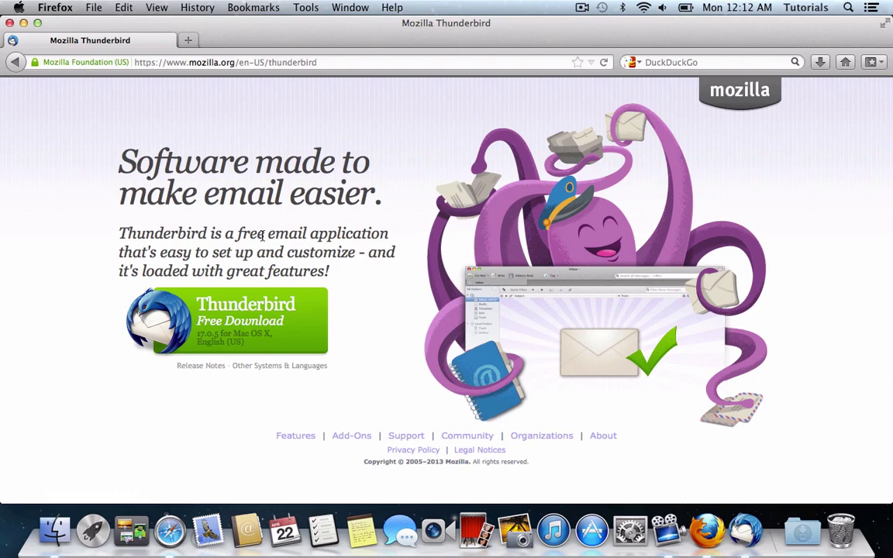
left_click(218, 302)
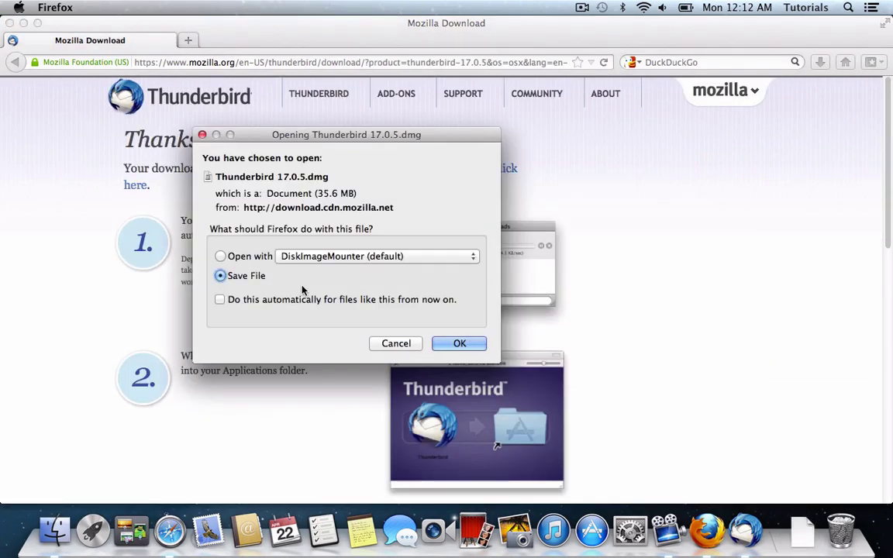
key("Return")
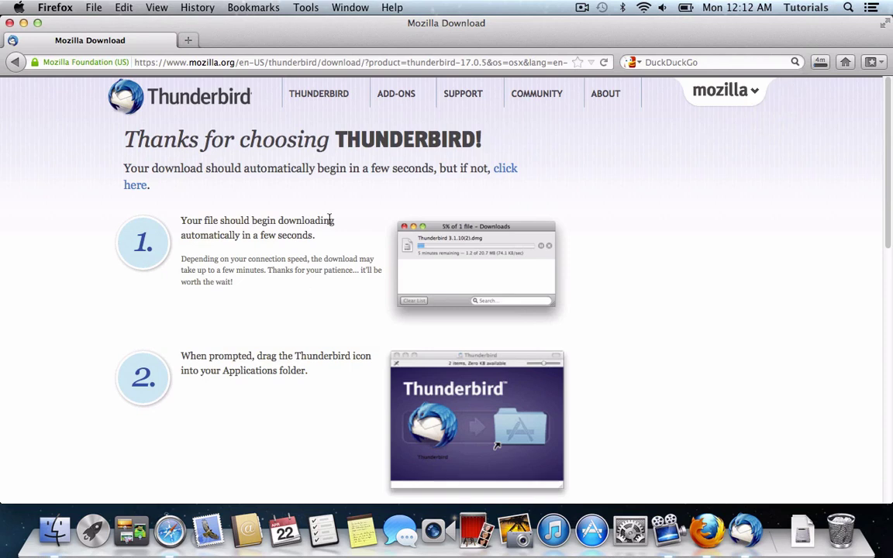
Search for 'gpg tools' in a new Firefox tab.
key("super+t")
key("super+k")
type("g")
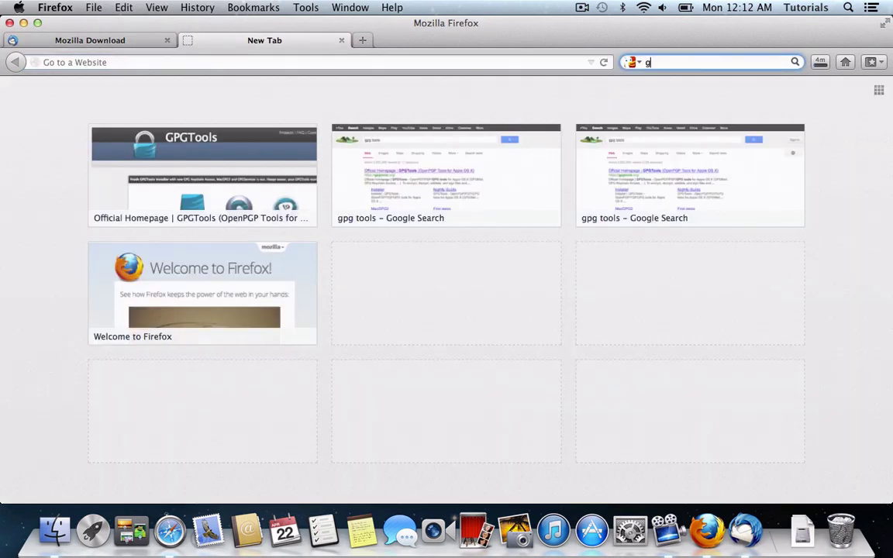
type("pg tools")
key("Return")
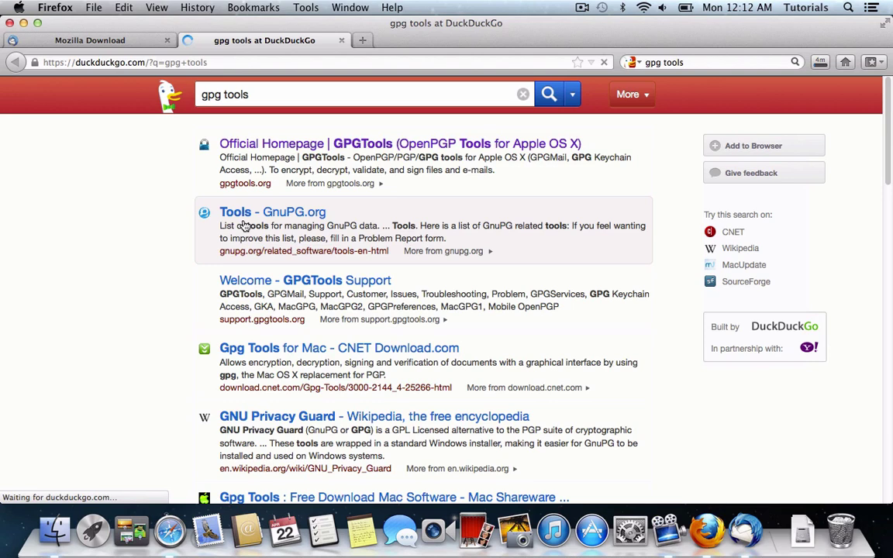
From gpgtools.org's installer page, save the GPGTools-20130330.dmg download.
left_click(292, 154)
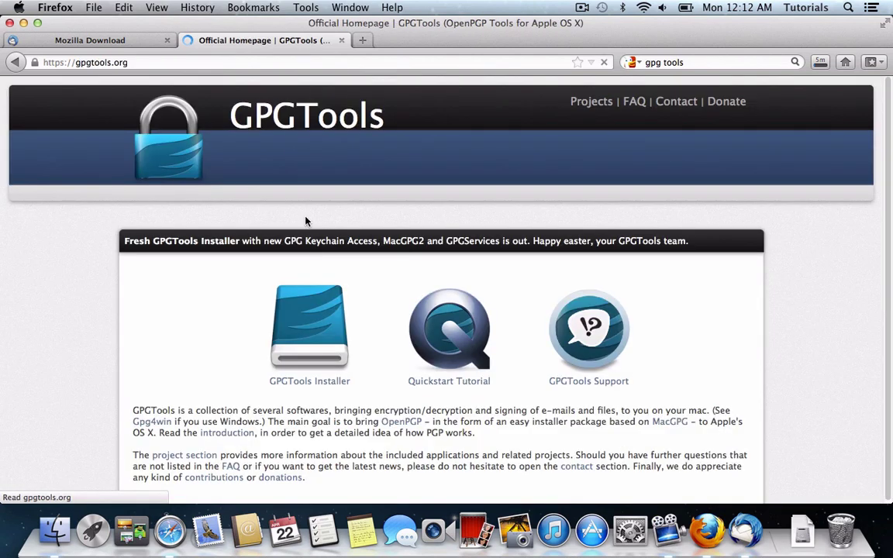
left_click(335, 375)
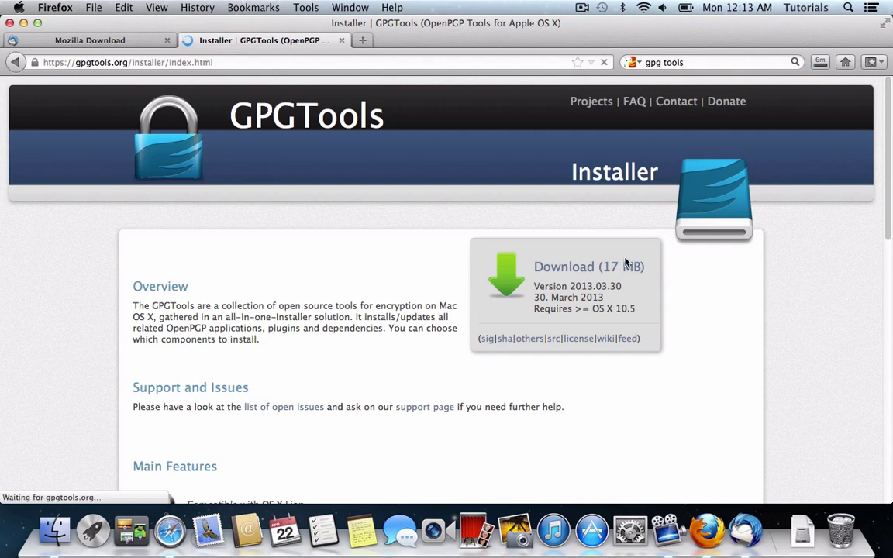
left_click(624, 270)
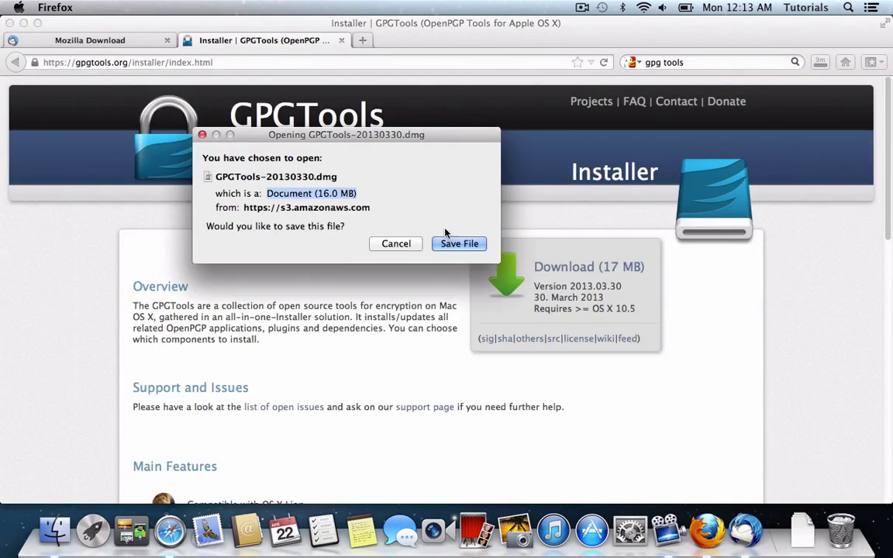
left_click(462, 244)
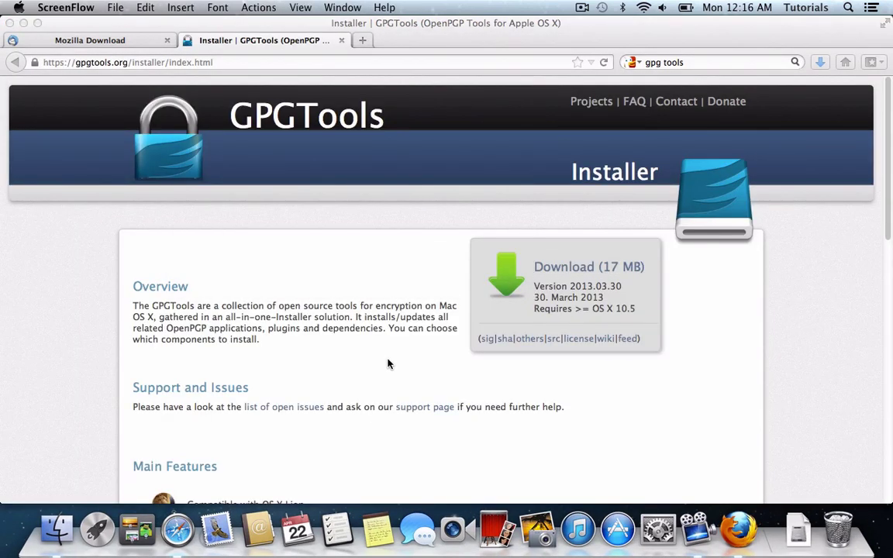
Open the Thunderbird 17.0.5.dmg disk image from the Downloads folder.
left_click(78, 531)
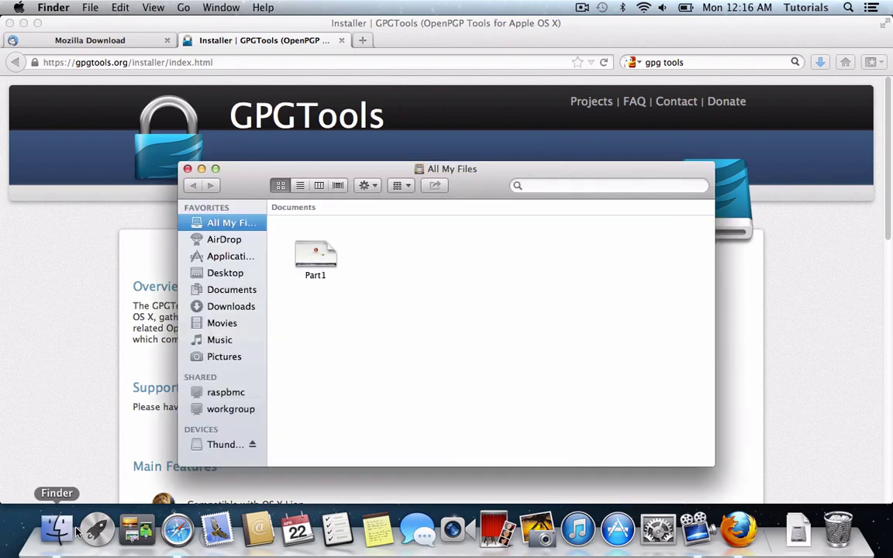
left_click(220, 304)
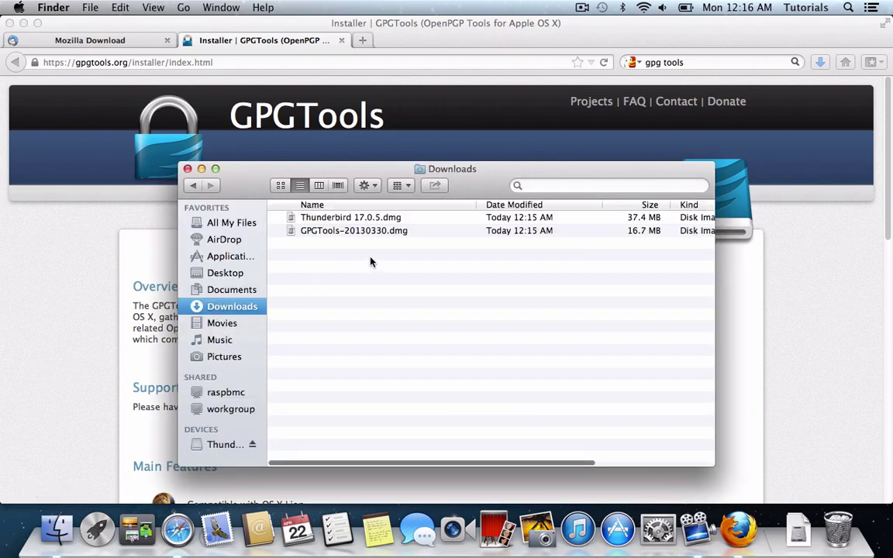
left_click(348, 220)
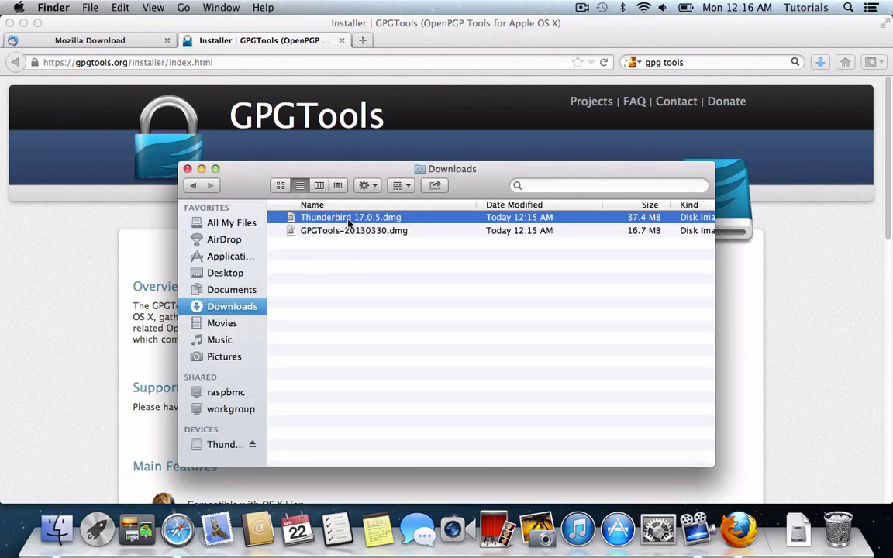
double_click(349, 220)
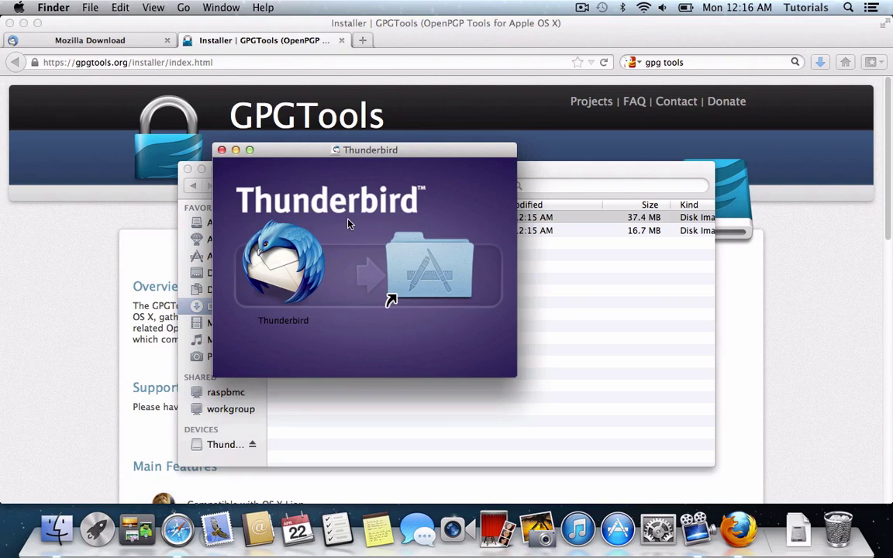
Copy Thunderbird into Applications and launch it from there.
left_click_drag(337, 152, 632, 155)
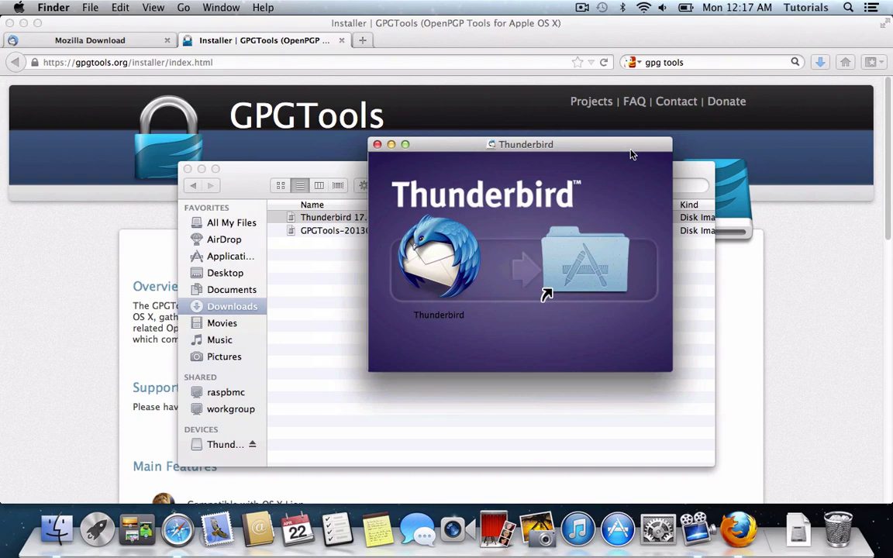
left_click_drag(439, 260, 425, 291)
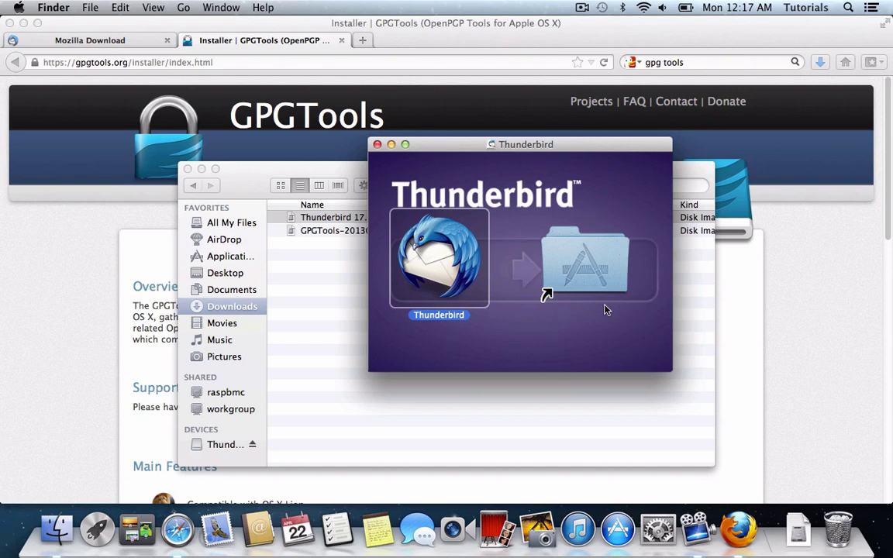
double_click(566, 253)
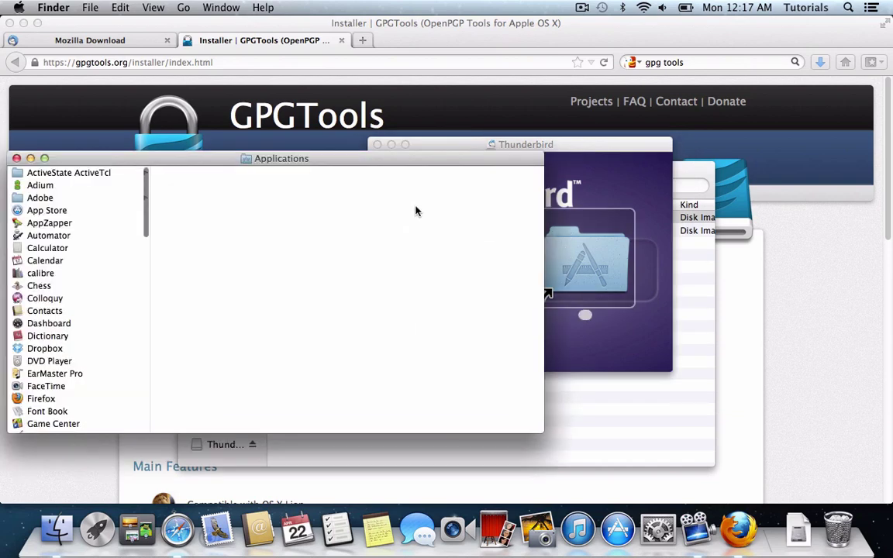
scroll(63, 232, "down", 20)
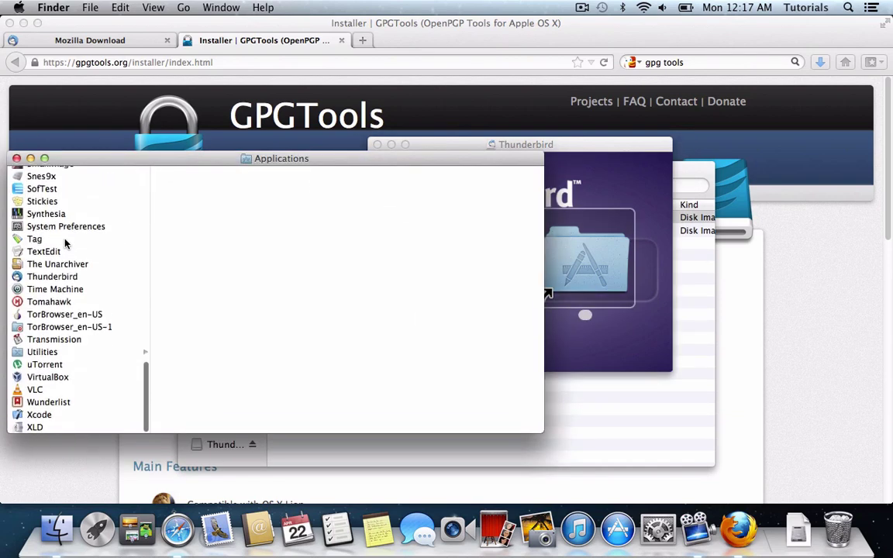
double_click(61, 280)
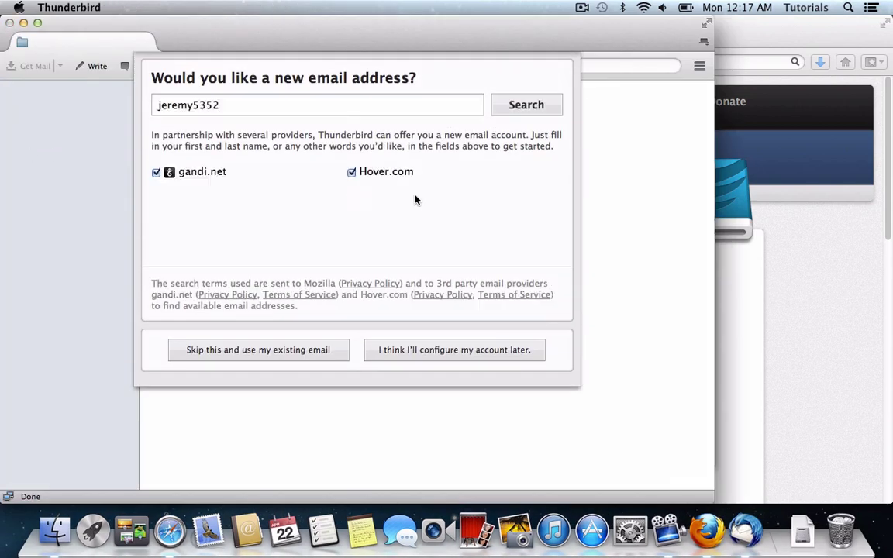
Skip getting a new address and choose to use an existing email account.
left_click(280, 98)
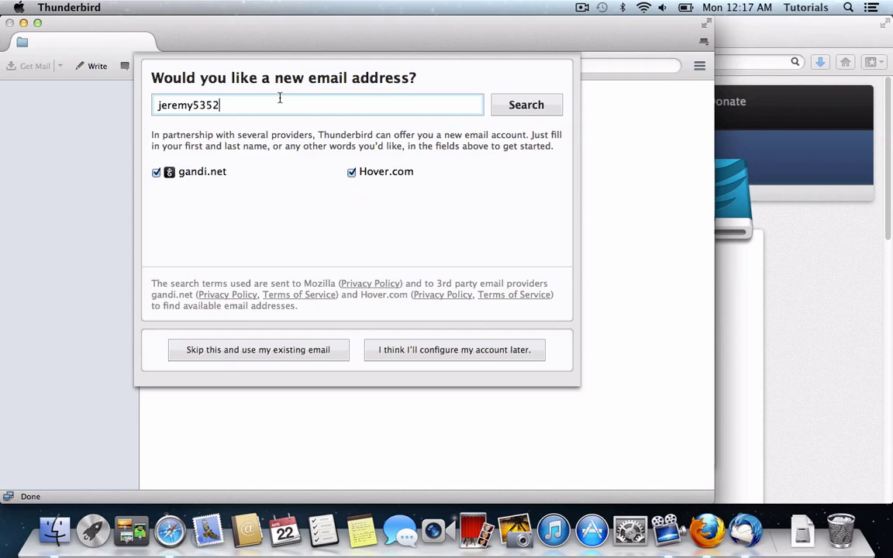
key("BackSpace")
key("BackSpace")
key("BackSpace")
key("BackSpace")
key("BackSpace")
key("BackSpace")
key("BackSpace")
key("BackSpace")
key("BackSpace")
key("BackSpace")
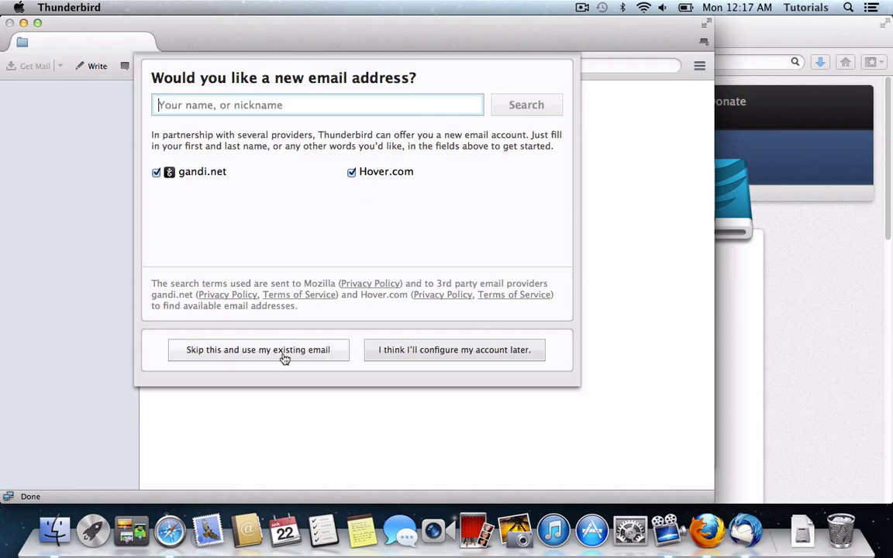
left_click(284, 353)
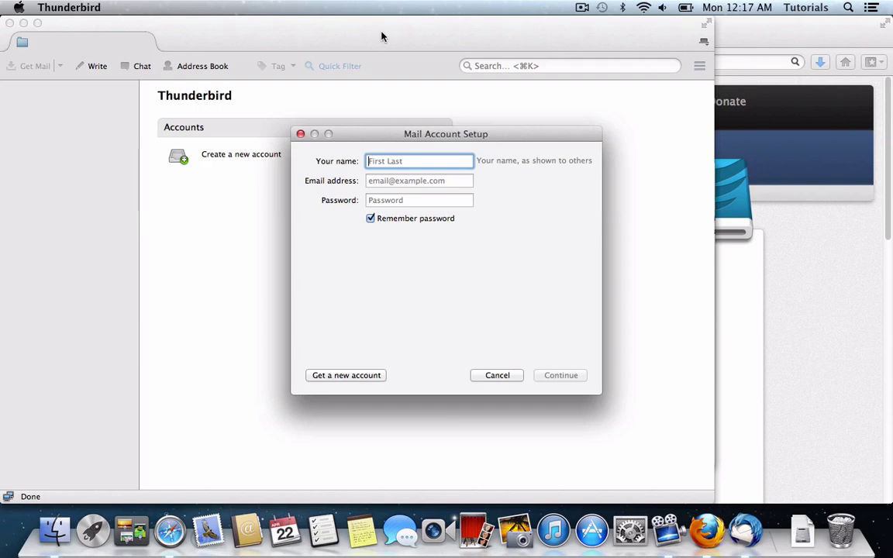
Enter the account holder's name, Gmail address and password, and finish the IMAP setup.
key("Tab")
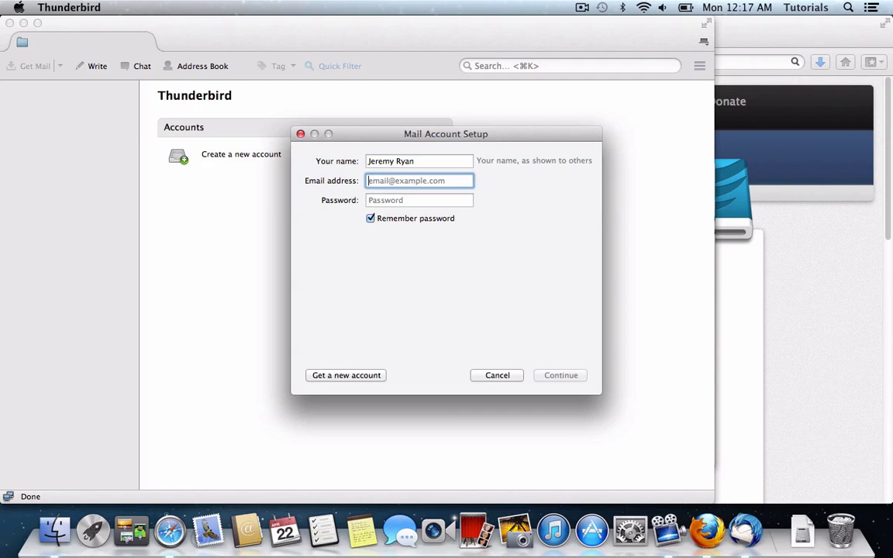
key("Tab")
type("***")
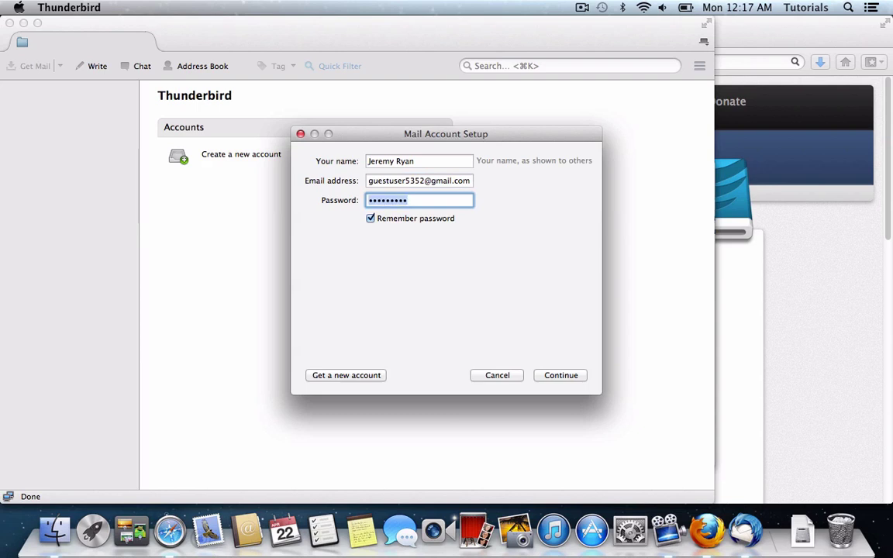
key("BackSpace")
key("BackSpace")
key("BackSpace")
key("BackSpace")
key("Return")
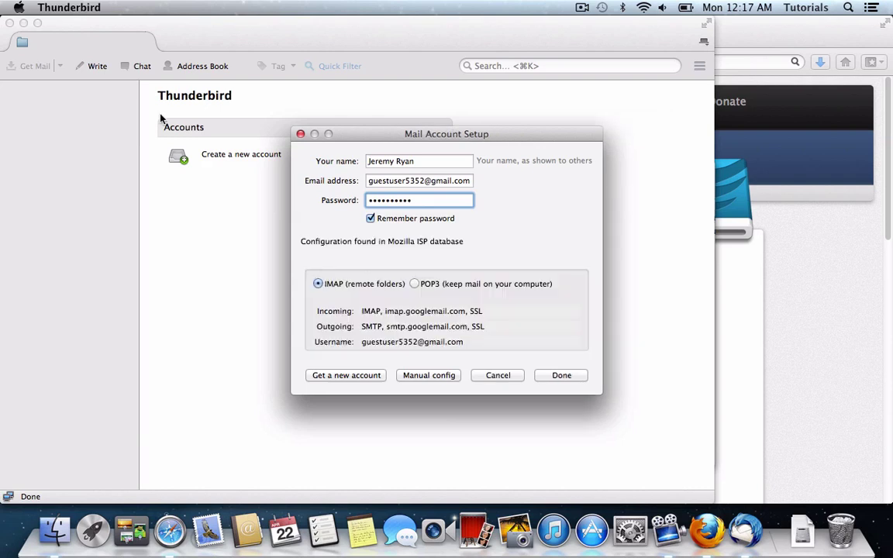
left_click(552, 376)
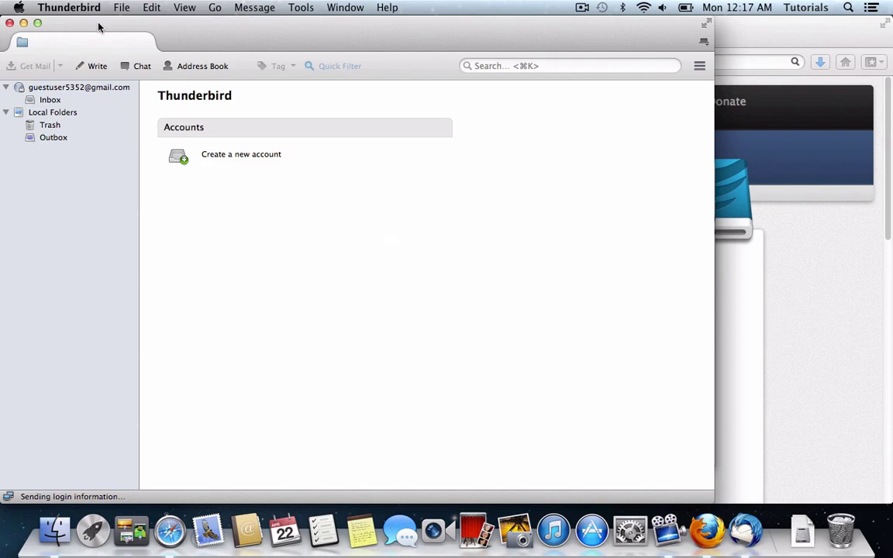
Open the Gmail account's Inbox folder.
left_click(60, 90)
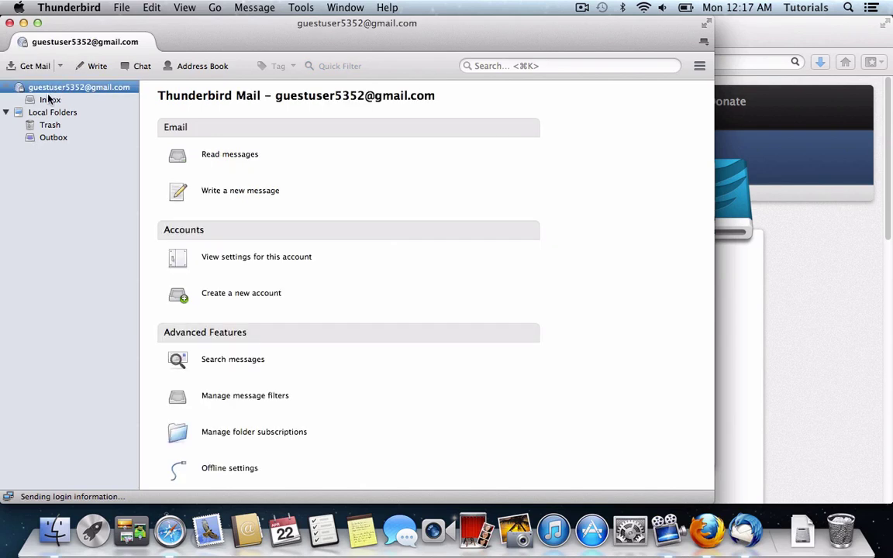
left_click(48, 98)
left_click(56, 88)
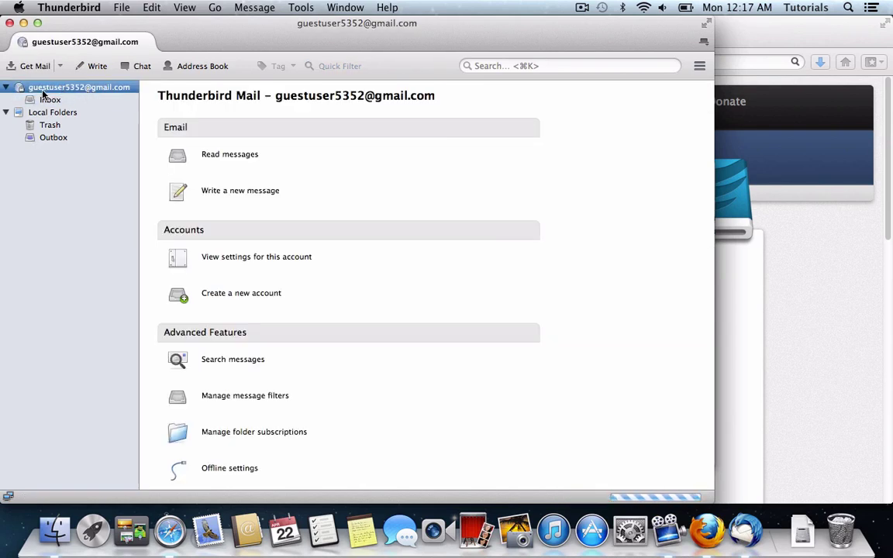
left_click(45, 98)
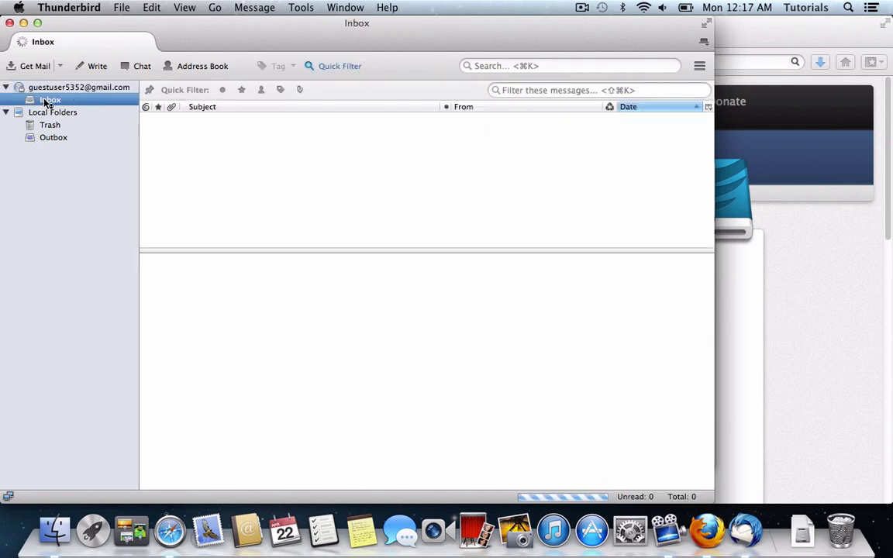
Send a message with subject 'test' and body 'test' to the account's own Gmail address.
left_click(91, 67)
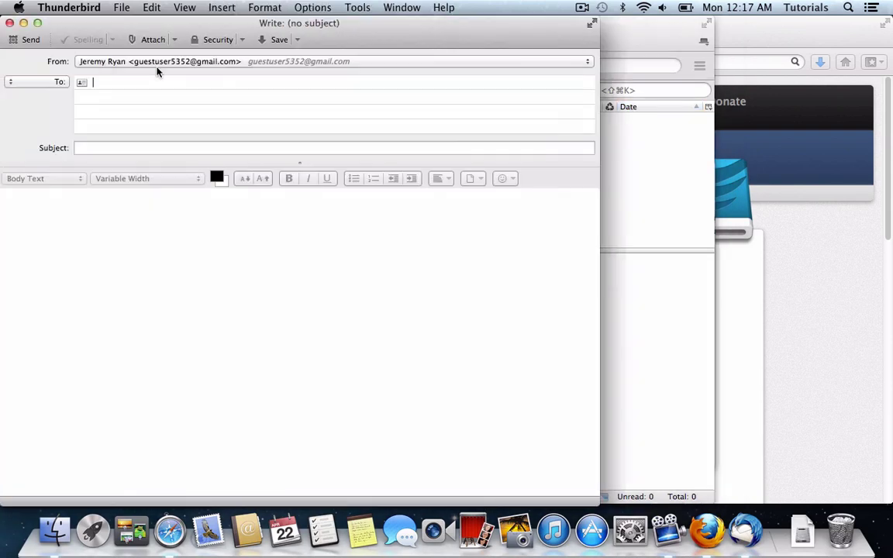
type("g")
left_click(493, 201)
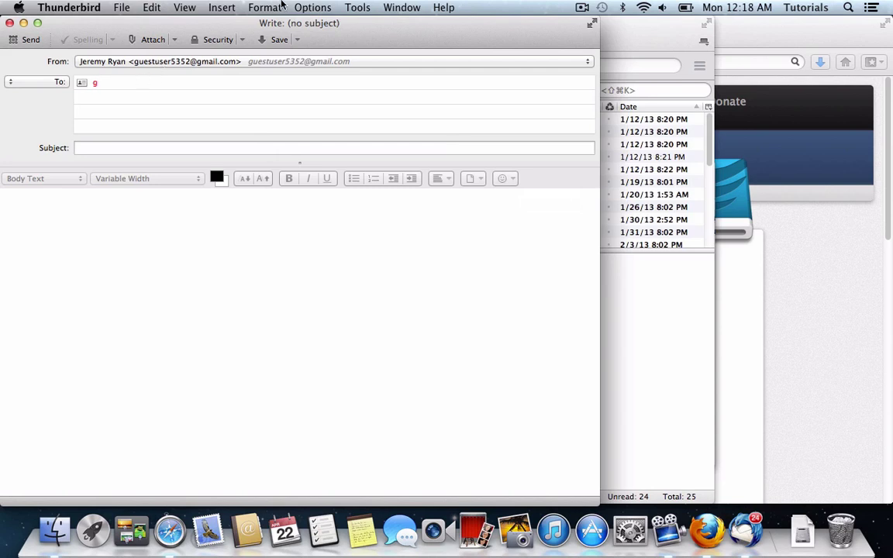
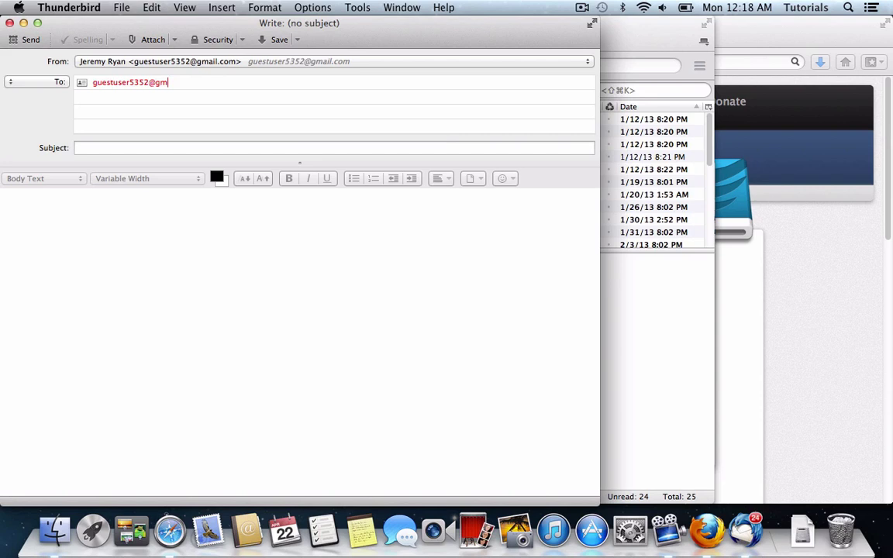
key("Tab")
type("test")
key("Tab")
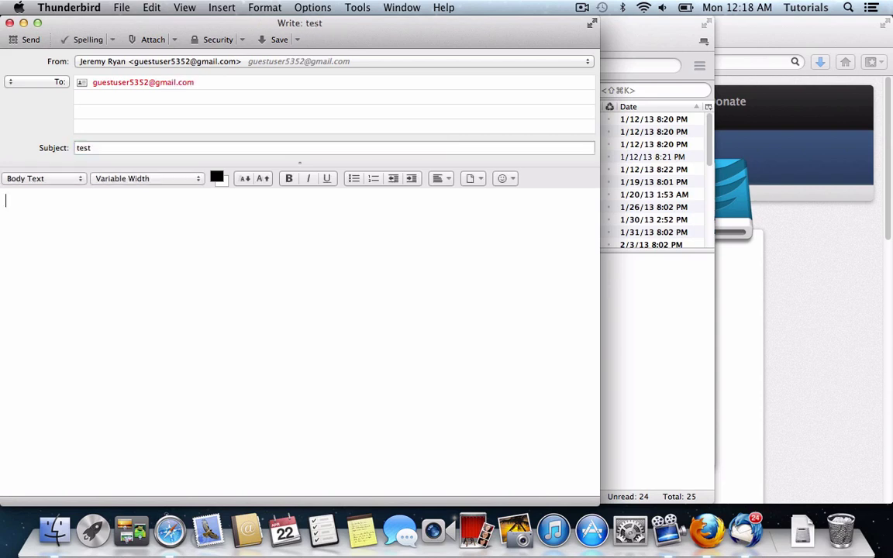
type("test")
left_click(29, 40)
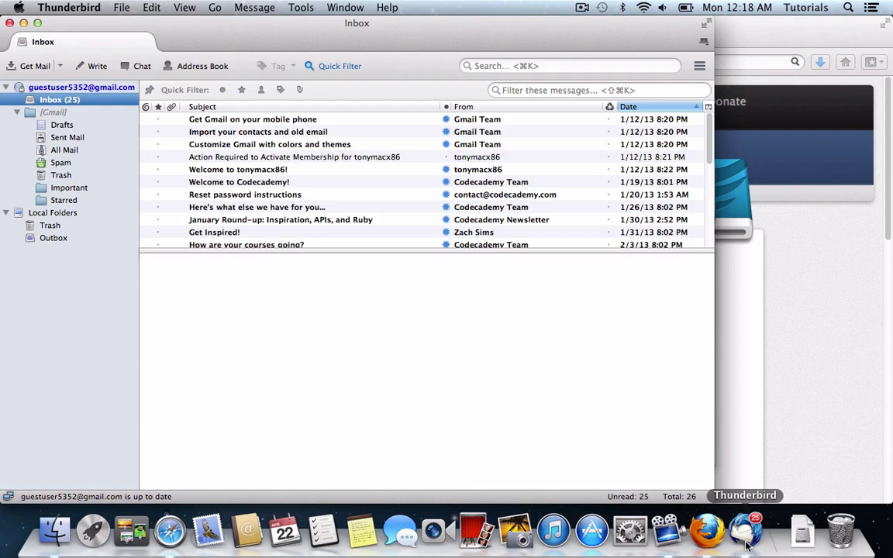
Confirm the test message arrived, then move all 26 Inbox messages to Trash.
left_click(281, 131)
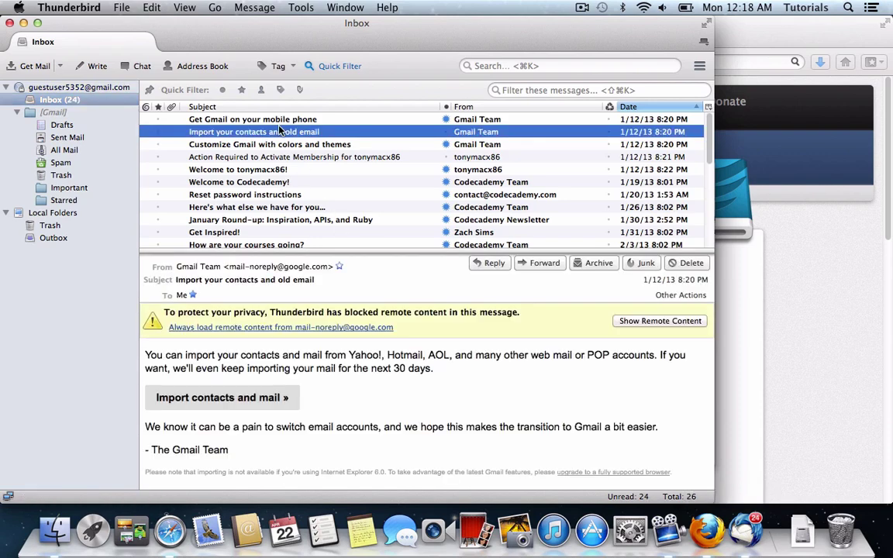
scroll(280, 132, "down", 5)
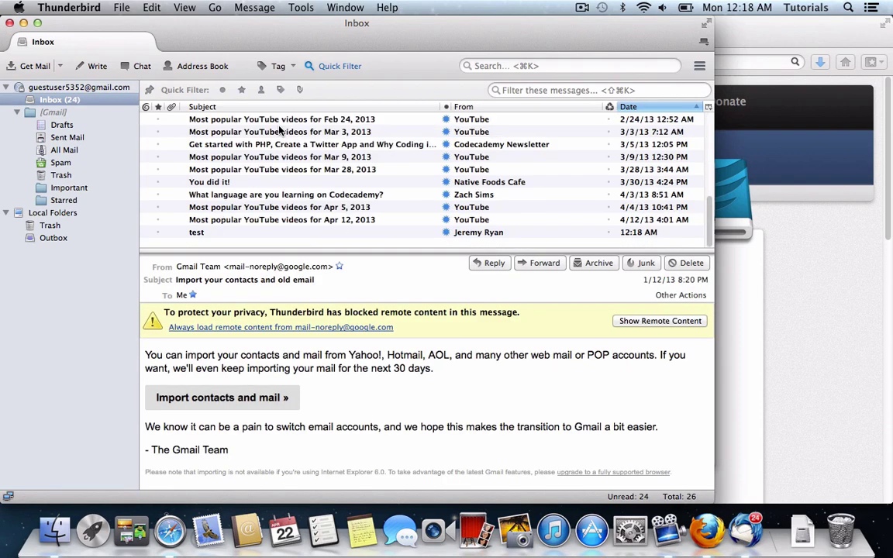
left_click(275, 234)
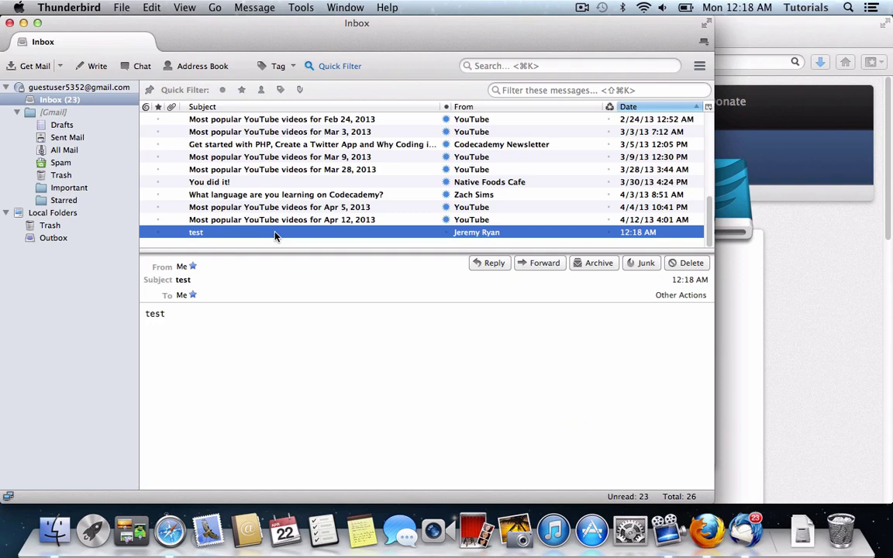
key("super+a")
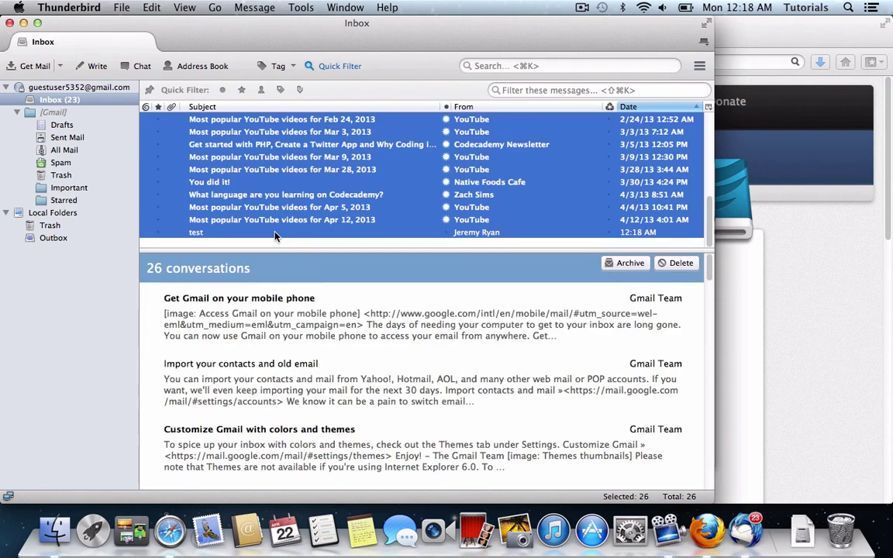
key("Delete")
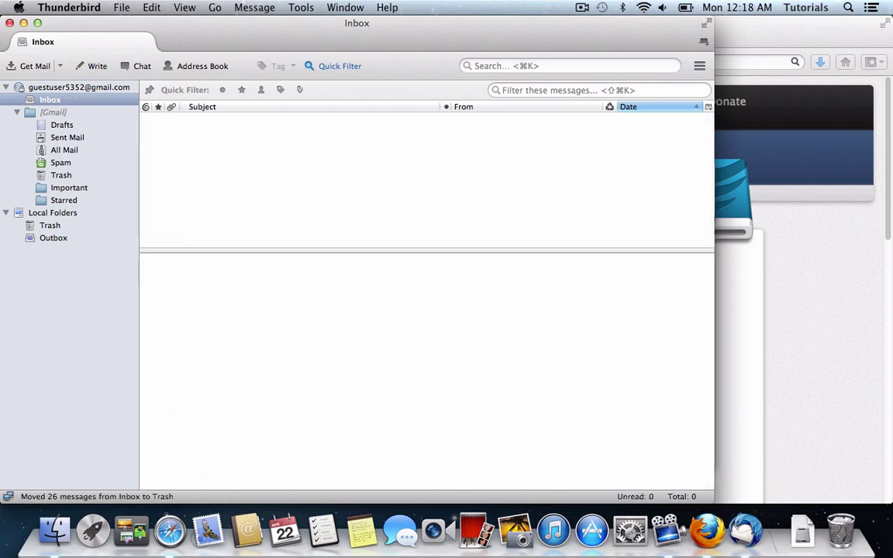
left_click_drag(411, 30, 643, 29)
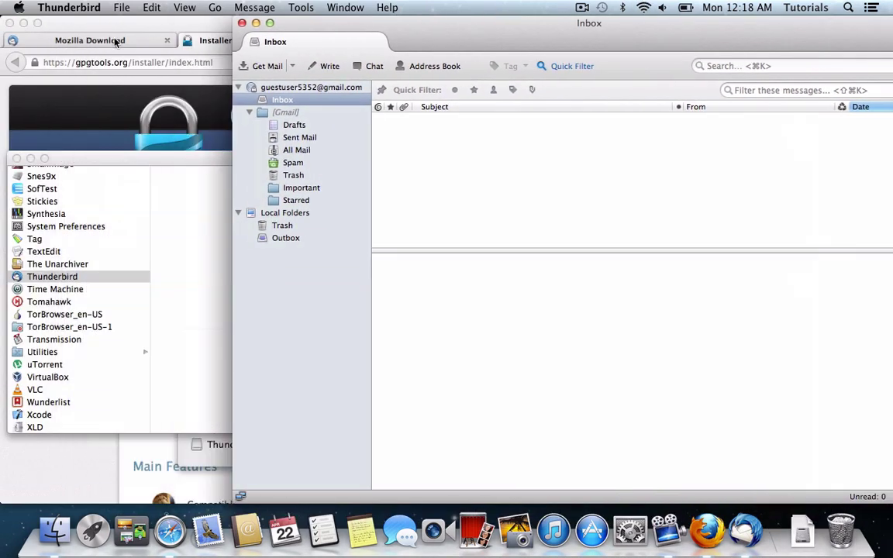
Eject the Thunderbird disk image and open GPGTools-20130330.dmg from Downloads.
left_click(15, 159)
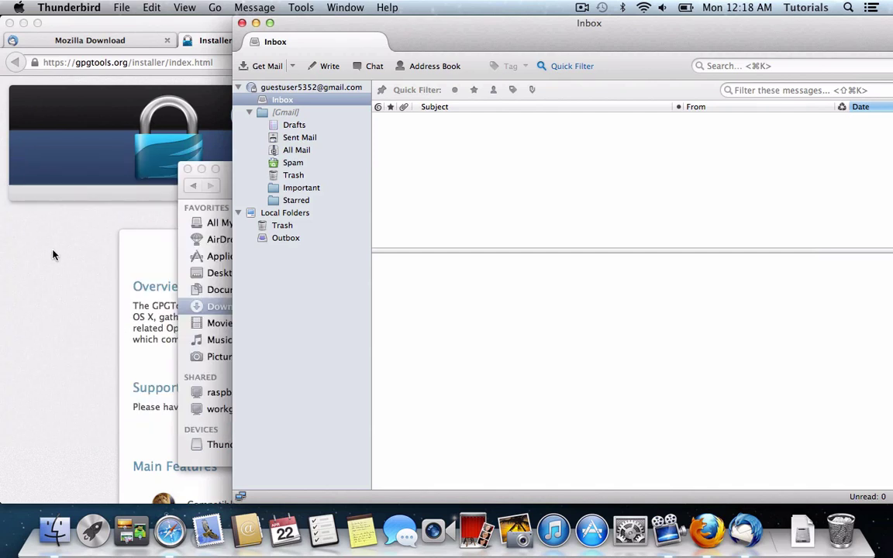
left_click(203, 419)
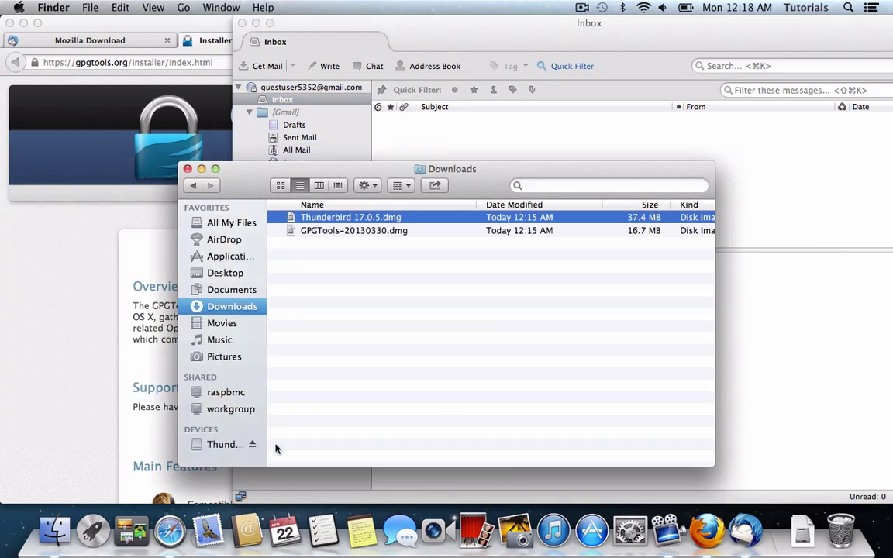
left_click(252, 444)
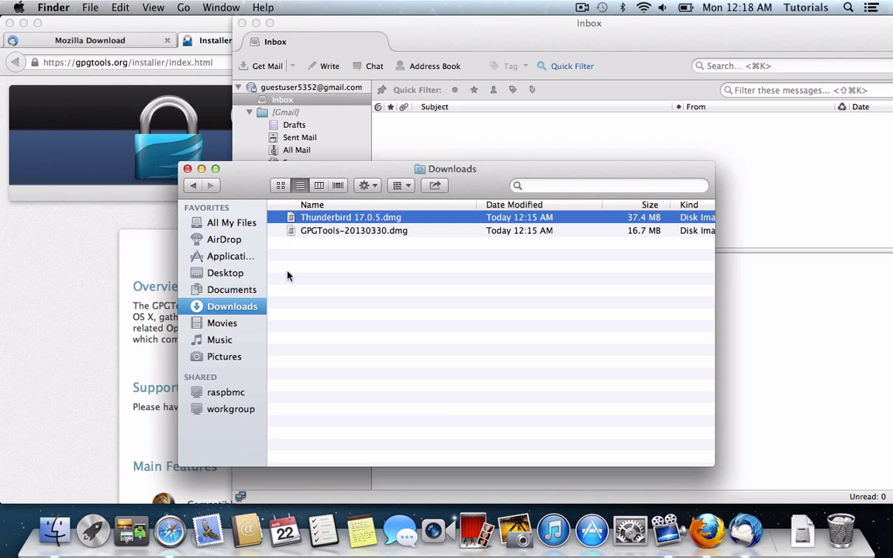
left_click(347, 234)
double_click(346, 231)
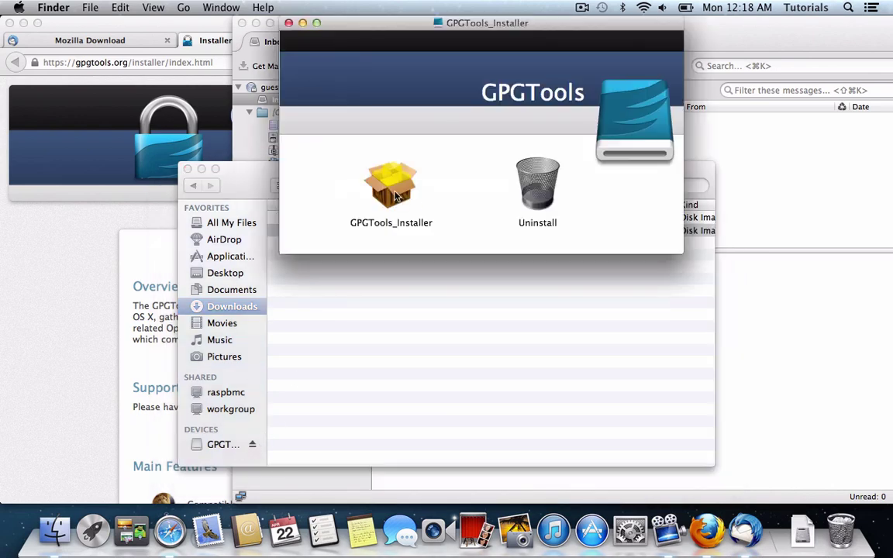
Run GPGTools_Installer to the standard install on Macintosh HD, cancelling the admin password prompt.
double_click(394, 193)
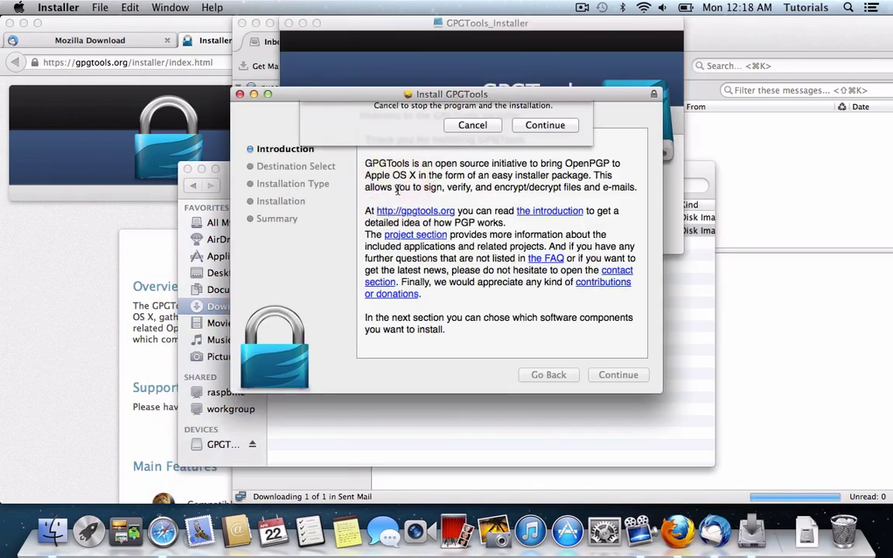
left_click(544, 196)
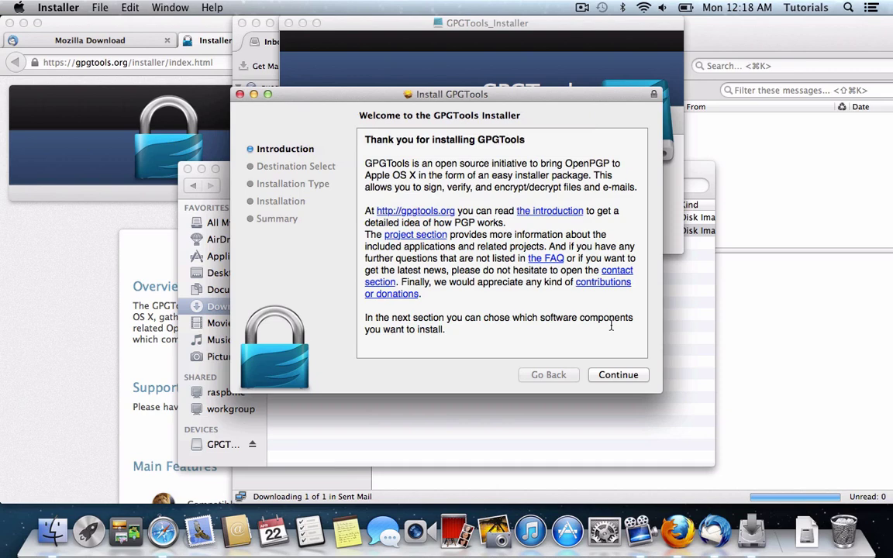
left_click(620, 372)
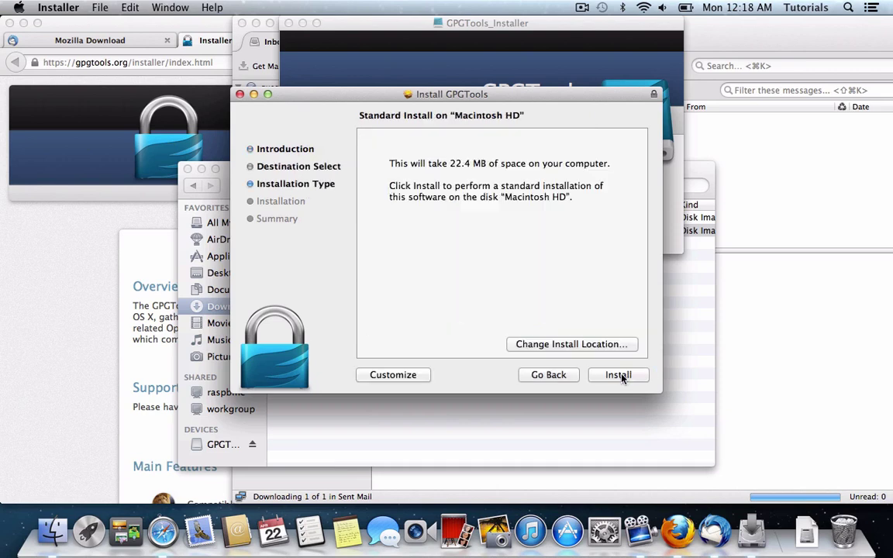
left_click(622, 376)
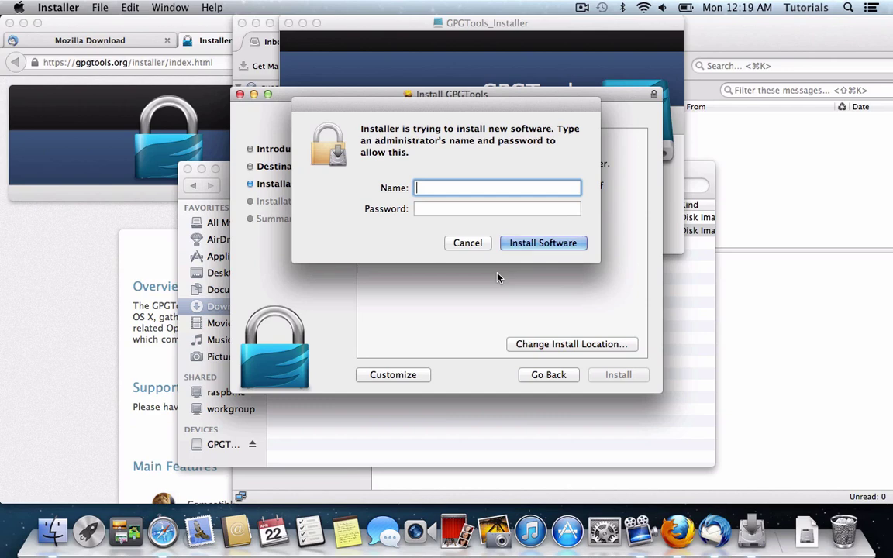
left_click(468, 243)
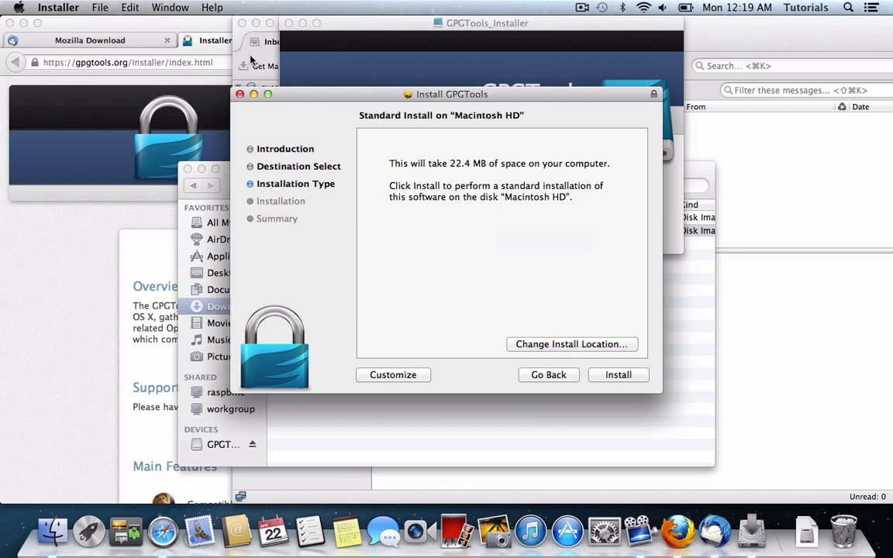
Quit the installer and close the GPGTools_Installer and Downloads windows.
left_click(240, 93)
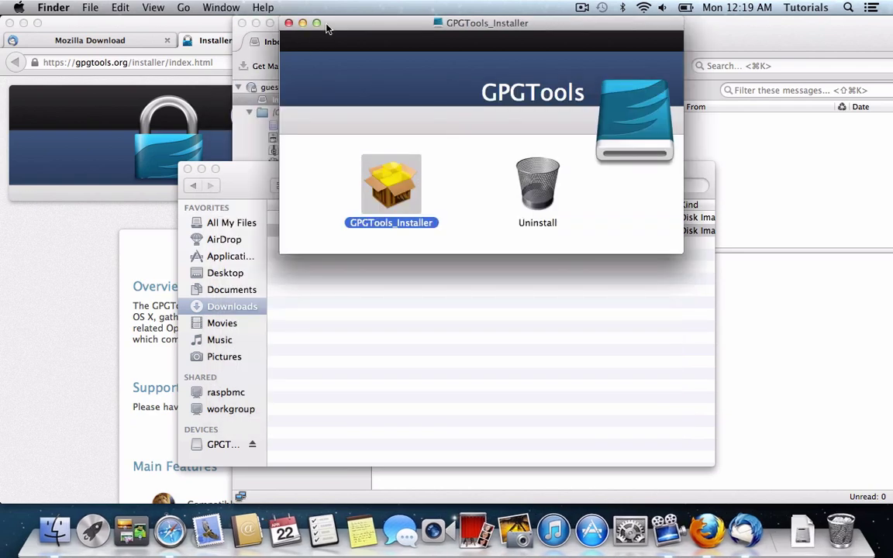
left_click(288, 22)
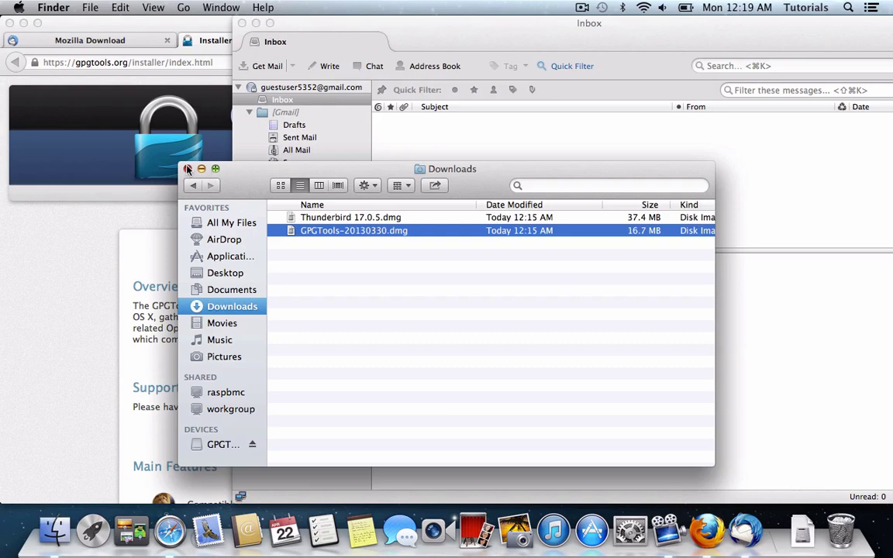
left_click(243, 444)
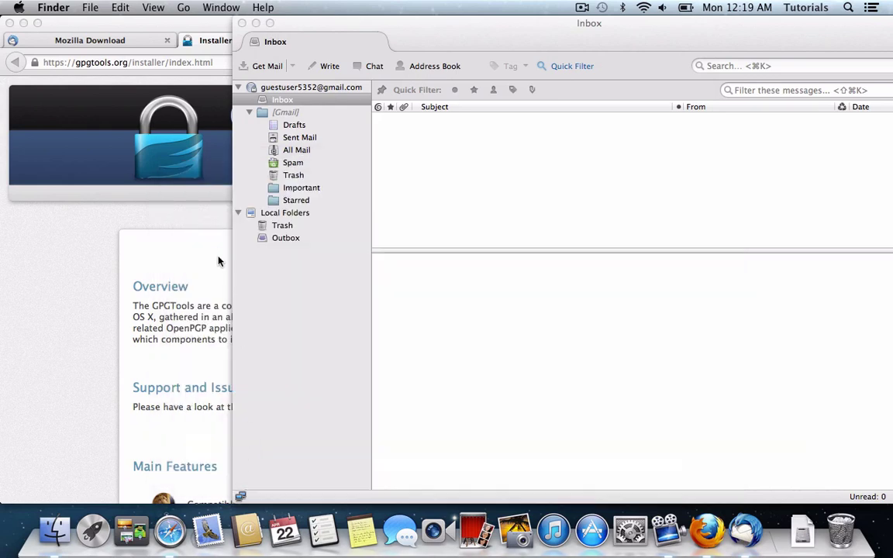
Launch GPG Keychain Access from the Applications folder in a new Finder window.
left_click_drag(739, 30, 558, 30)
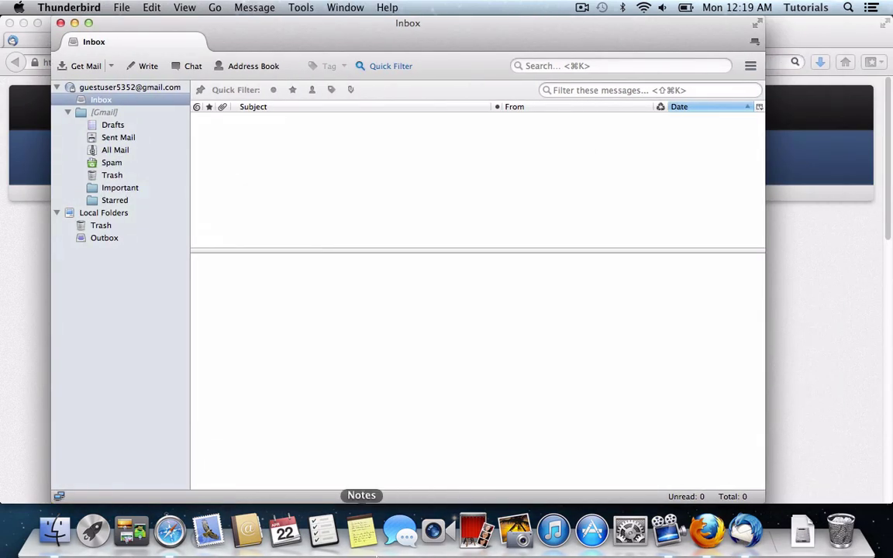
left_click(54, 531)
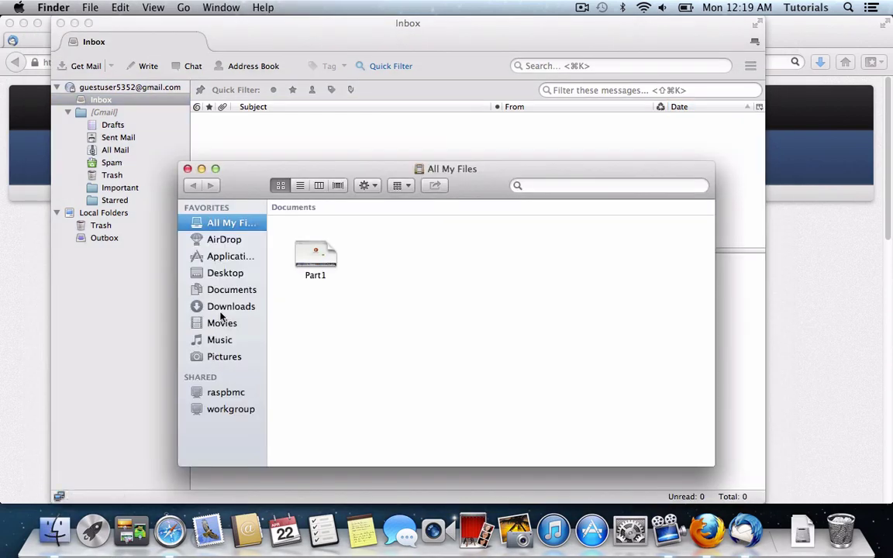
left_click(228, 257)
scroll(304, 295, "down", 10)
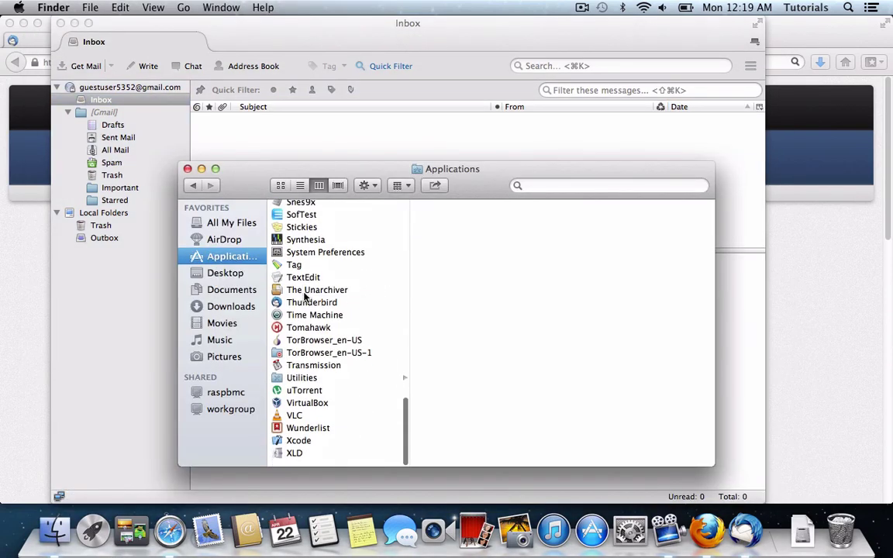
scroll(305, 294, "up", 5)
key("m")
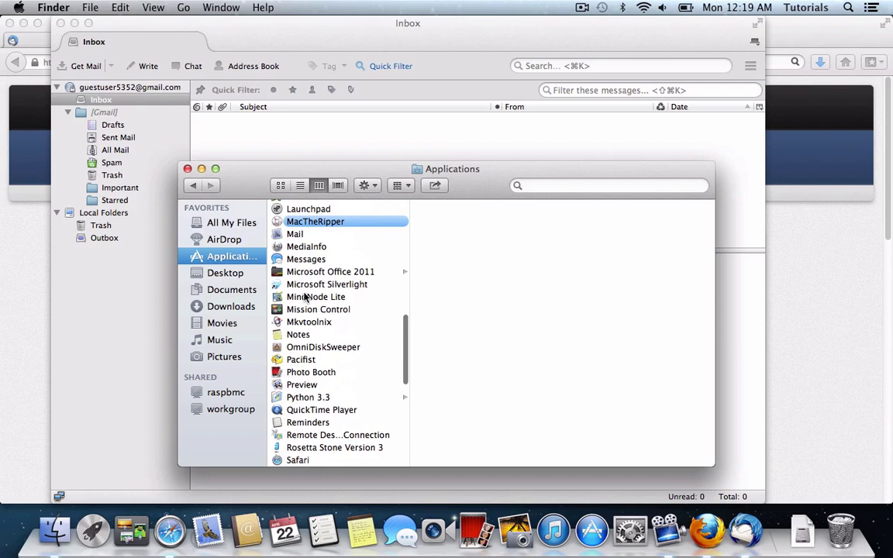
scroll(306, 296, "up", 7)
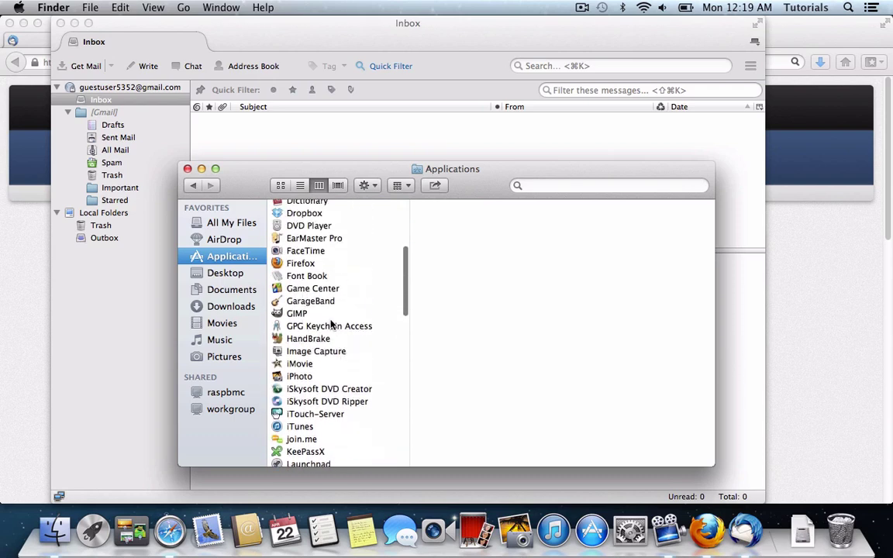
double_click(332, 326)
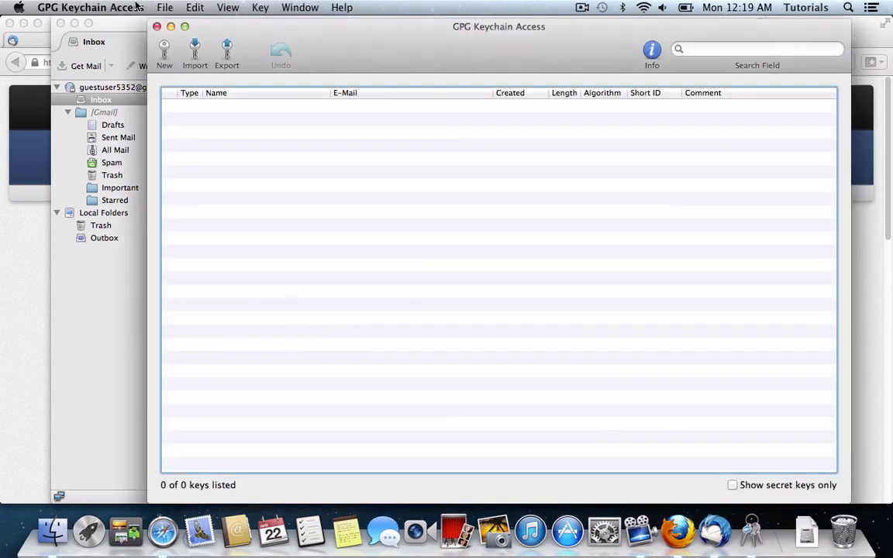
Close the leftover Finder window and choose Key > Generate to start a new key pair.
left_click_drag(332, 53, 460, 53)
left_click(186, 174)
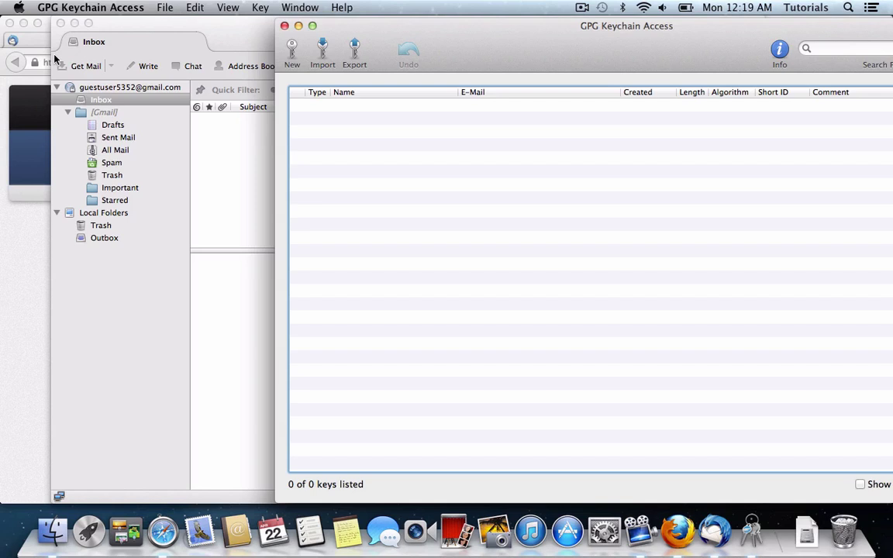
left_click(260, 7)
left_click(260, 7)
left_click(260, 7)
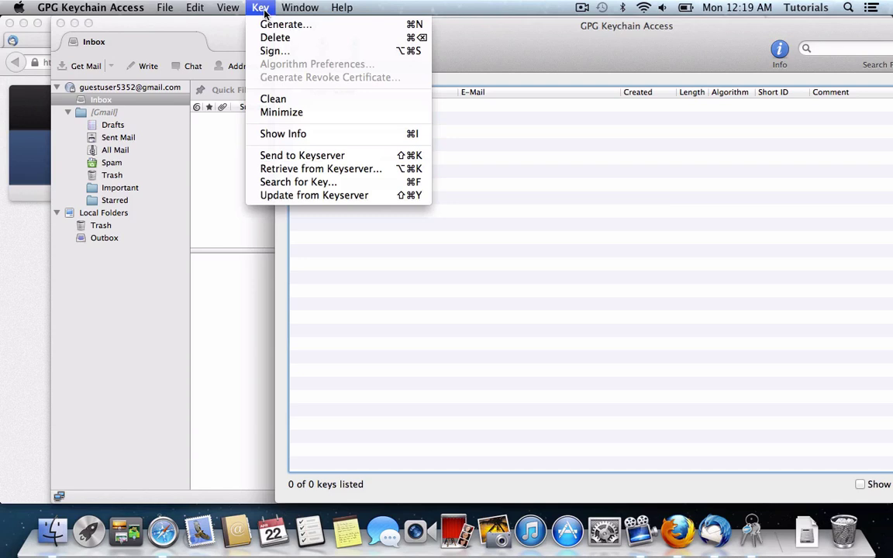
left_click(271, 26)
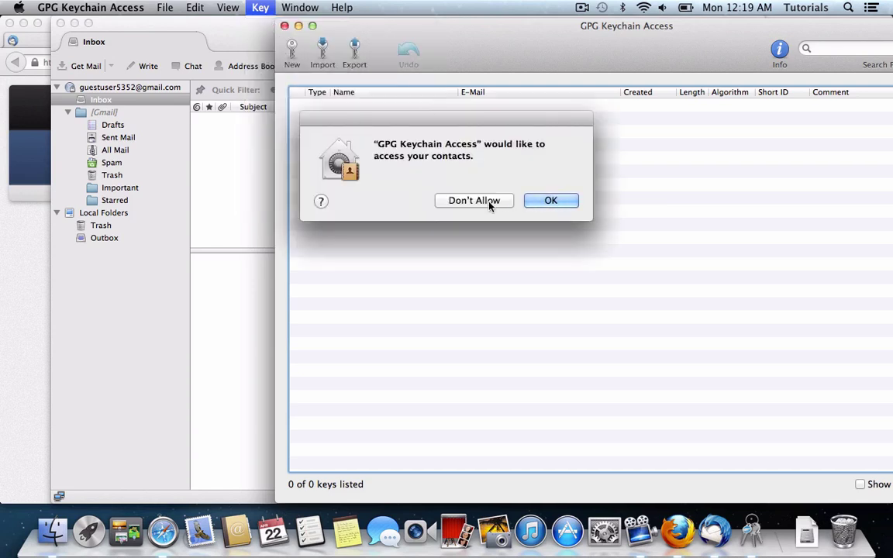
Decline contacts access and enter the user's full name and e-mail address for the new key.
left_click(488, 203)
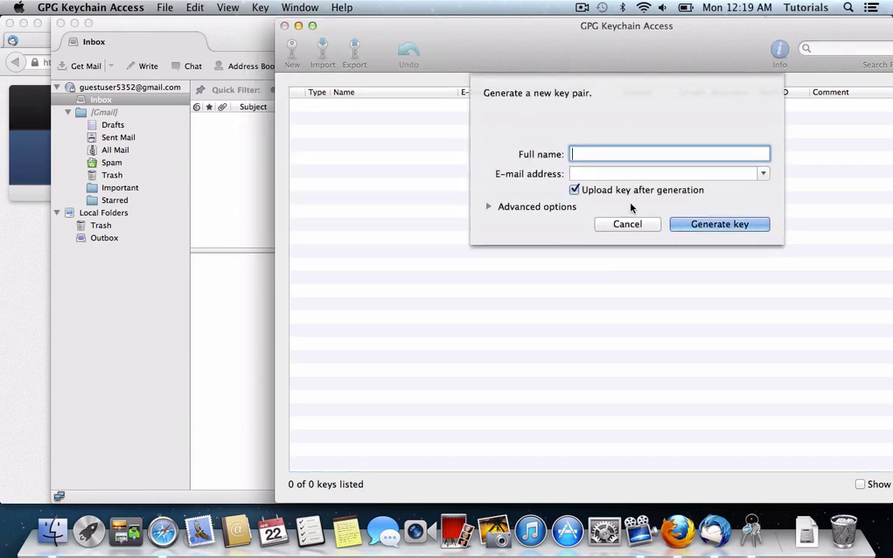
key("Tab")
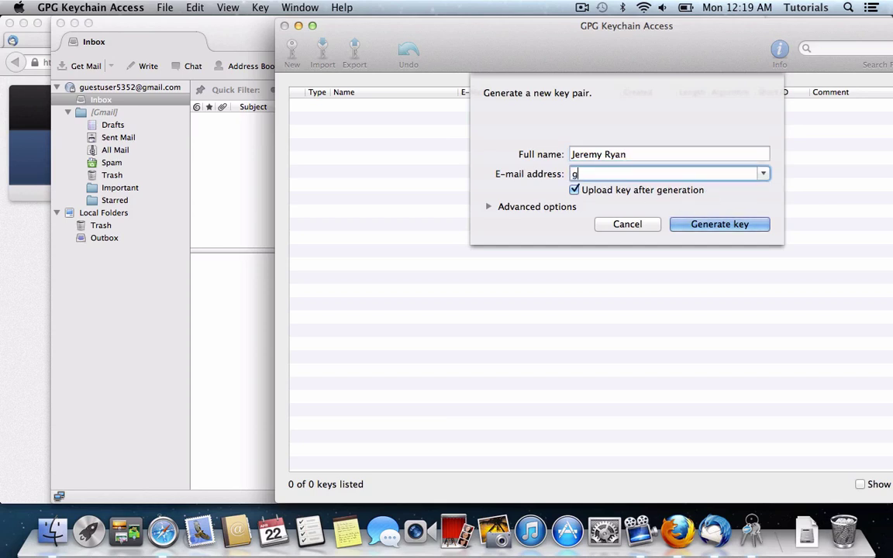
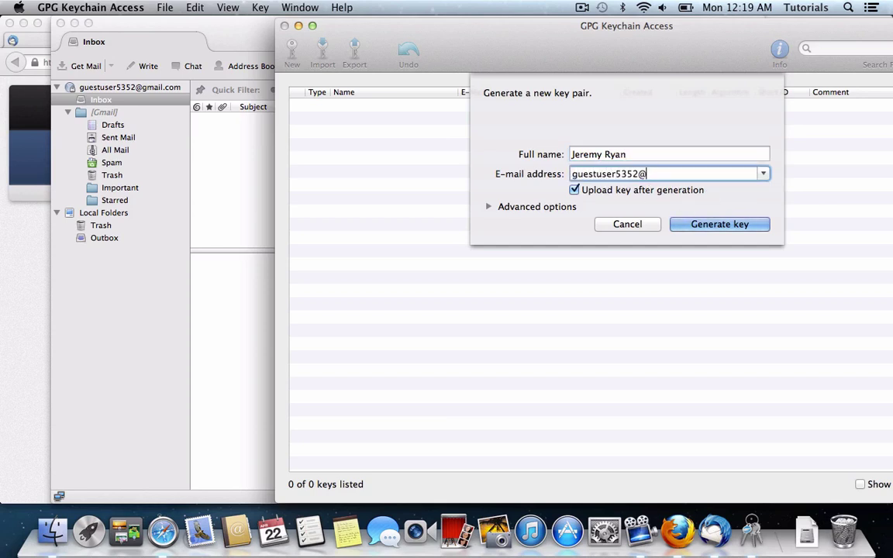
Turn off upload after generation and generate an RSA and RSA 2048-bit key pair expiring 4/22/2017.
left_click(574, 190)
left_click(488, 207)
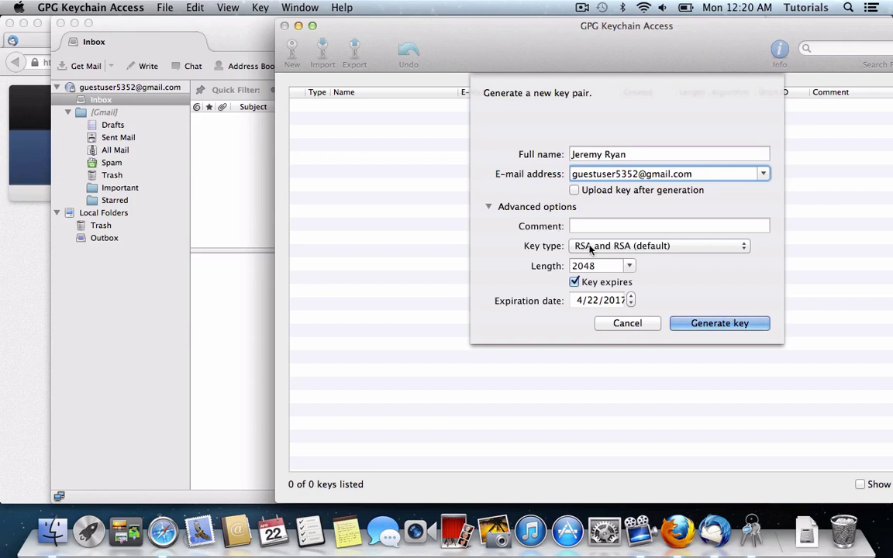
left_click(607, 307)
key("Return")
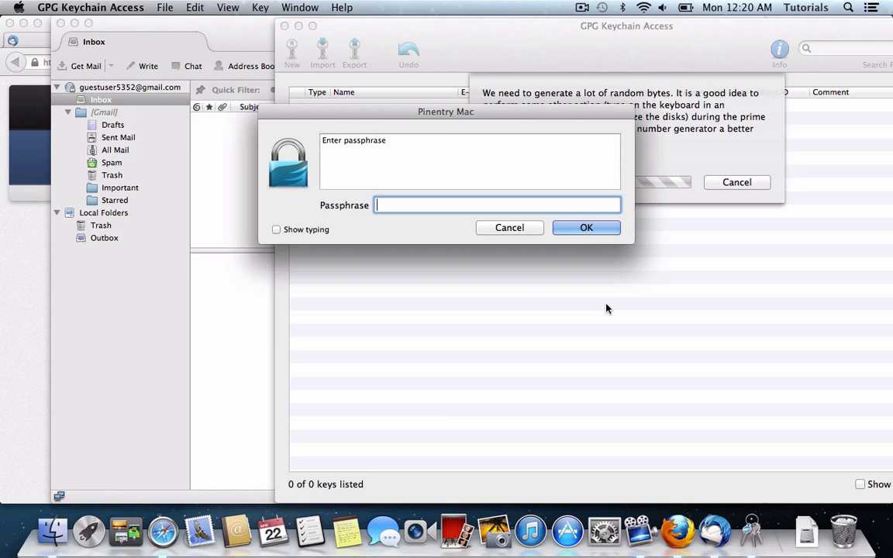
Protect the key with a passphrase, then widen the Type column and expand the key's uid and subkey.
type("••••••••••••")
key("Return")
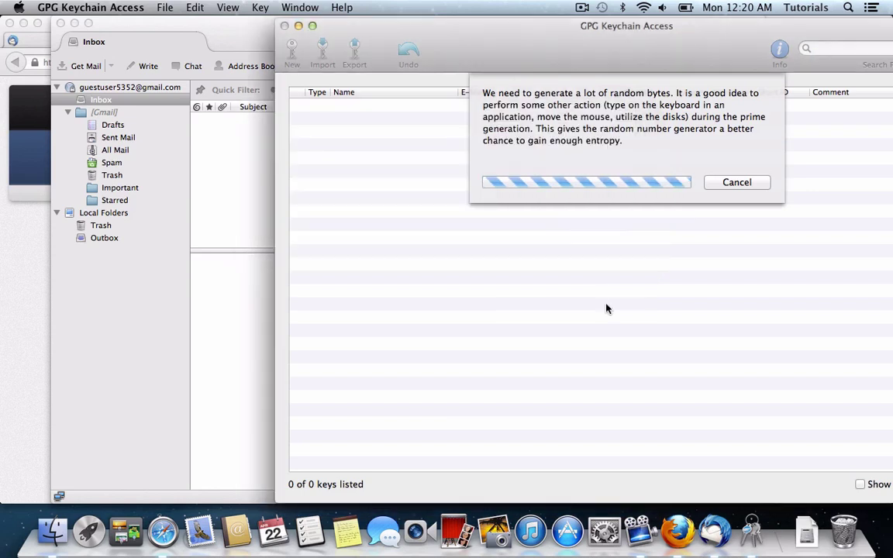
type("••••••••")
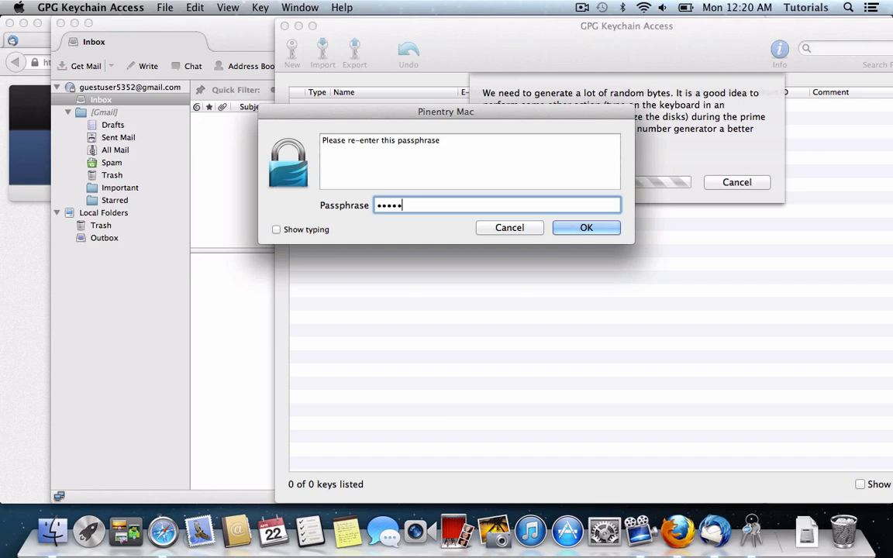
type("••••")
key("Return")
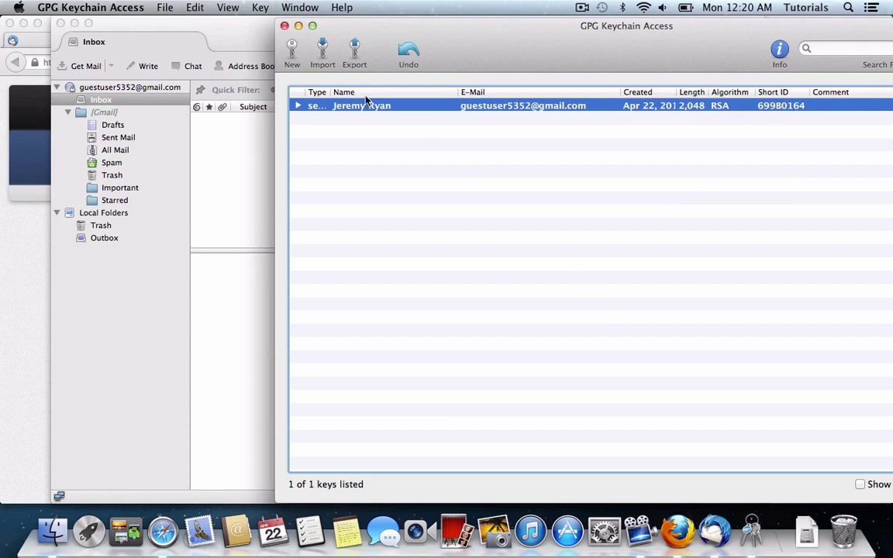
left_click_drag(331, 91, 365, 90)
left_click(298, 105)
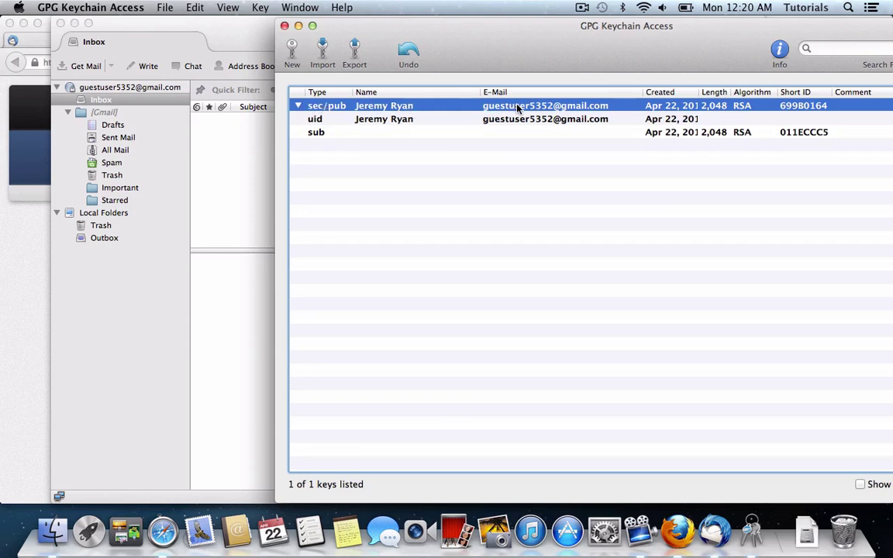
Open the Add-ons Manager from Tools and search for enigmail.
left_click(219, 42)
left_click(300, 8)
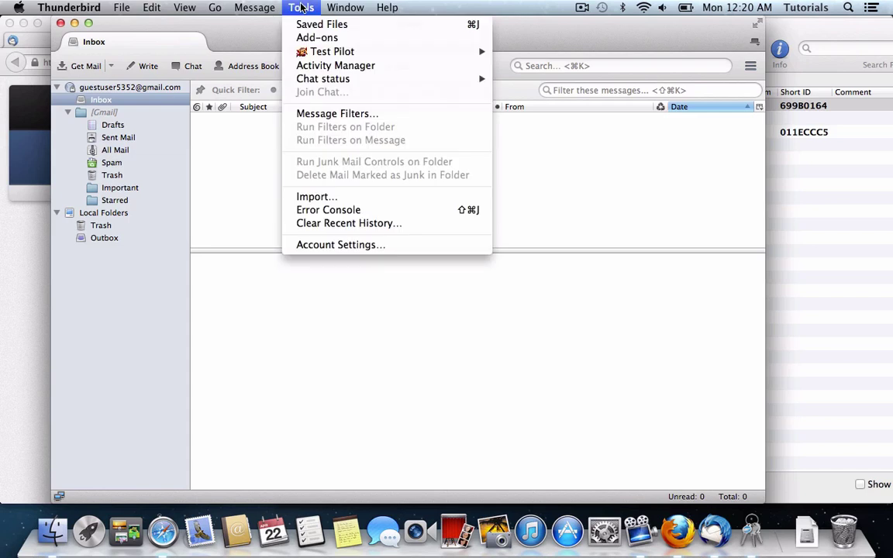
left_click(316, 37)
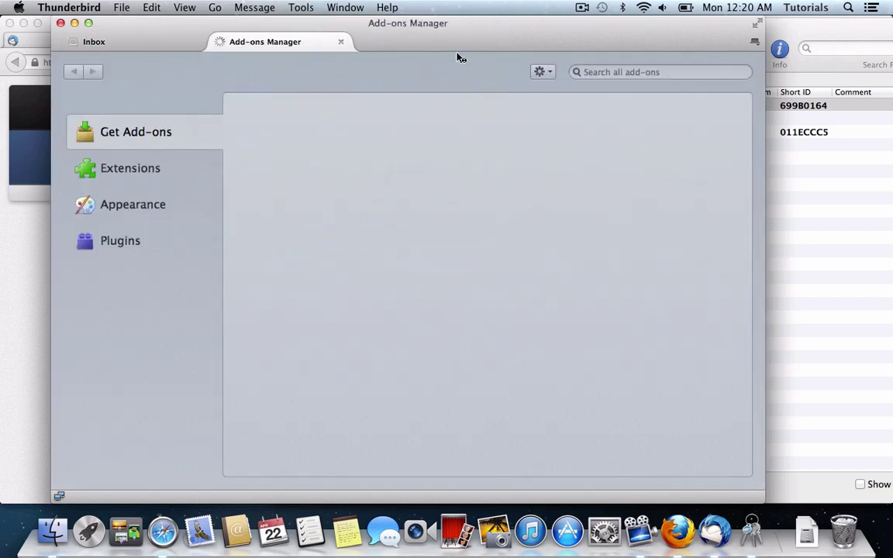
left_click(647, 72)
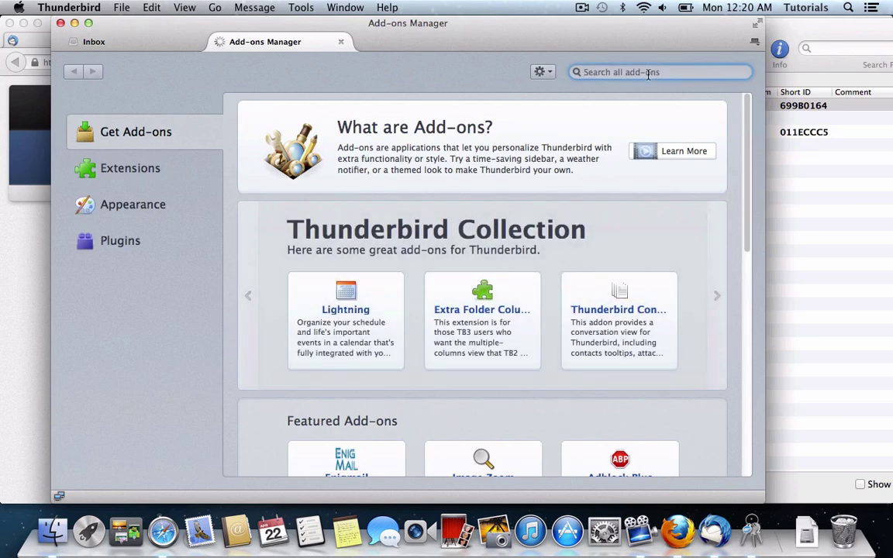
type("enigmail")
key("Return")
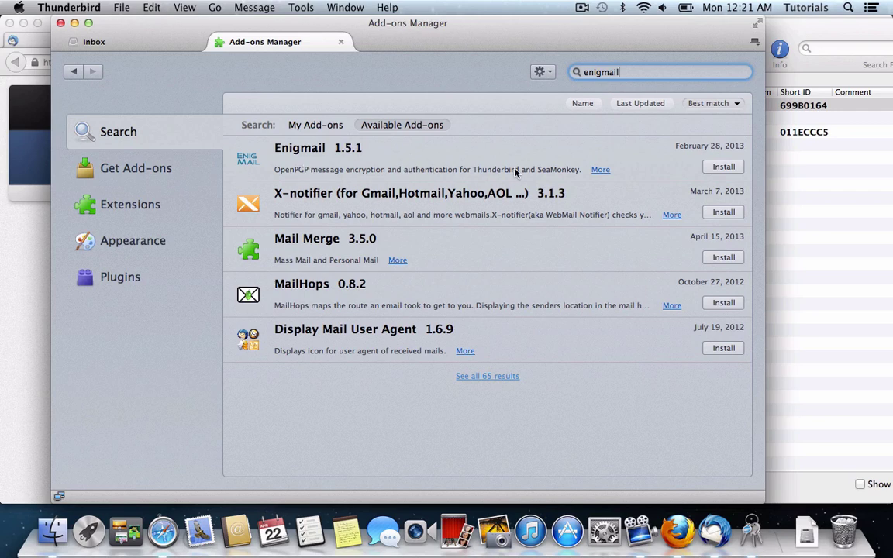
Install the Enigmail 1.5.1 add-on and restart Thunderbird to finish the installation.
left_click(723, 167)
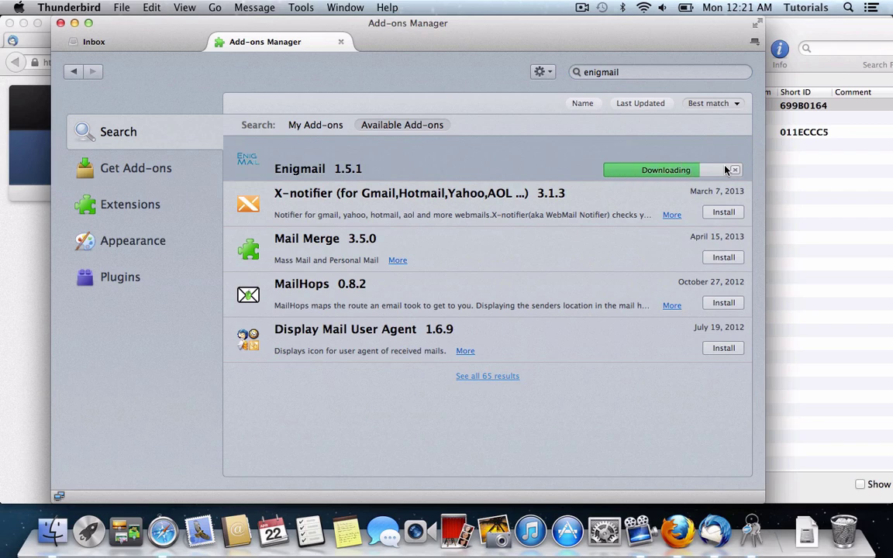
left_click(766, 219)
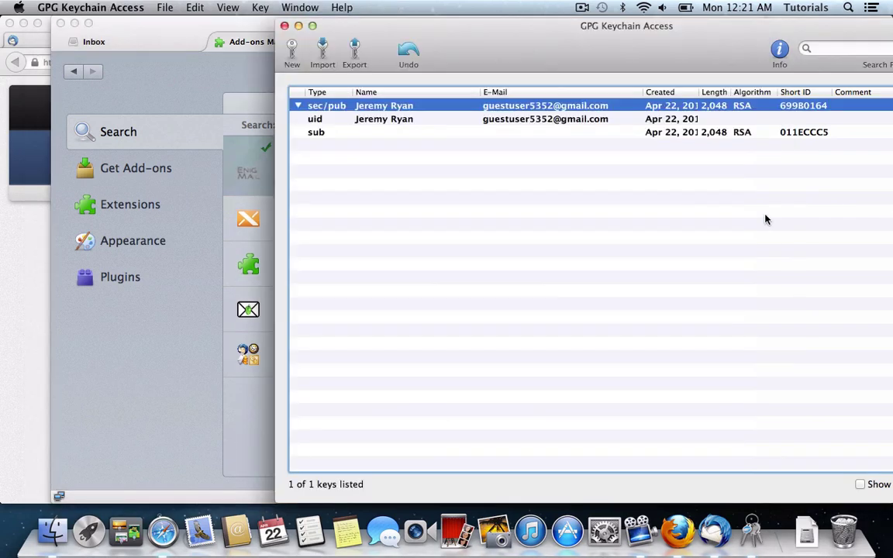
left_click(139, 342)
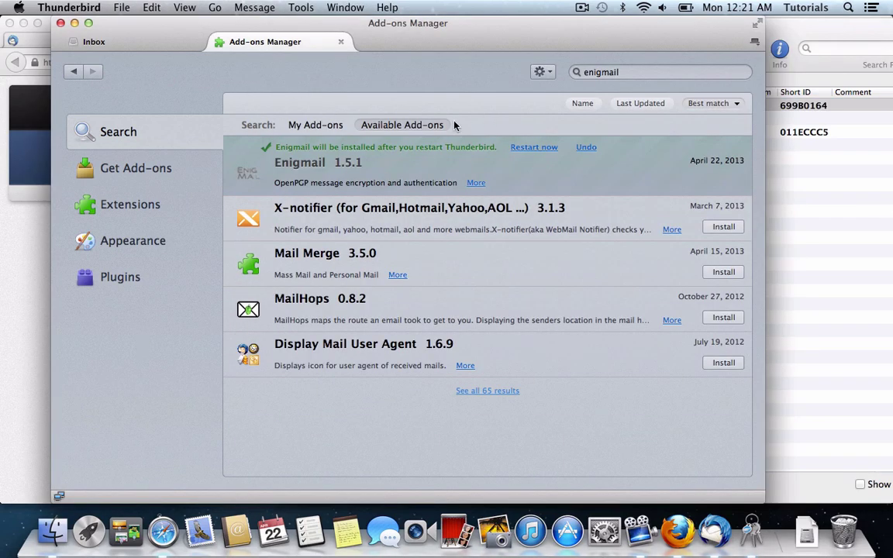
left_click(532, 149)
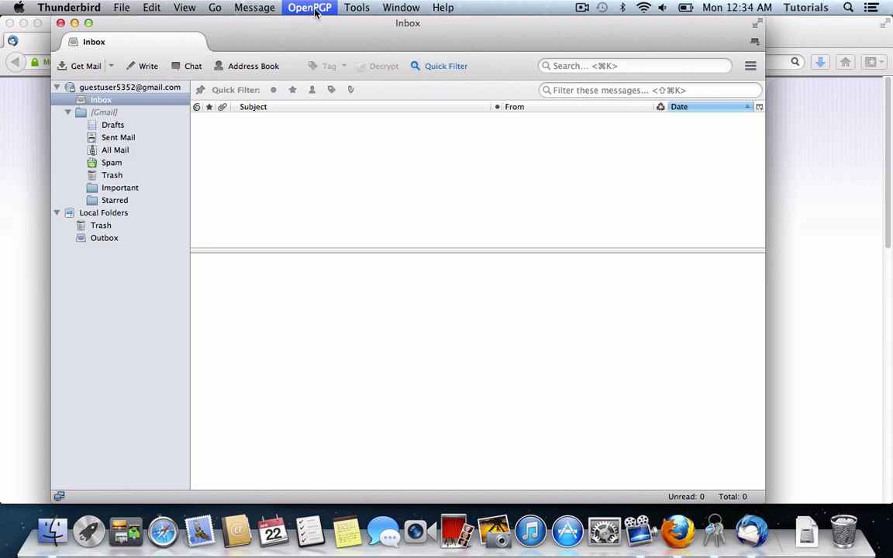
Open OpenPGP Key Management and minimize GPG Keychain Access.
left_click(315, 11)
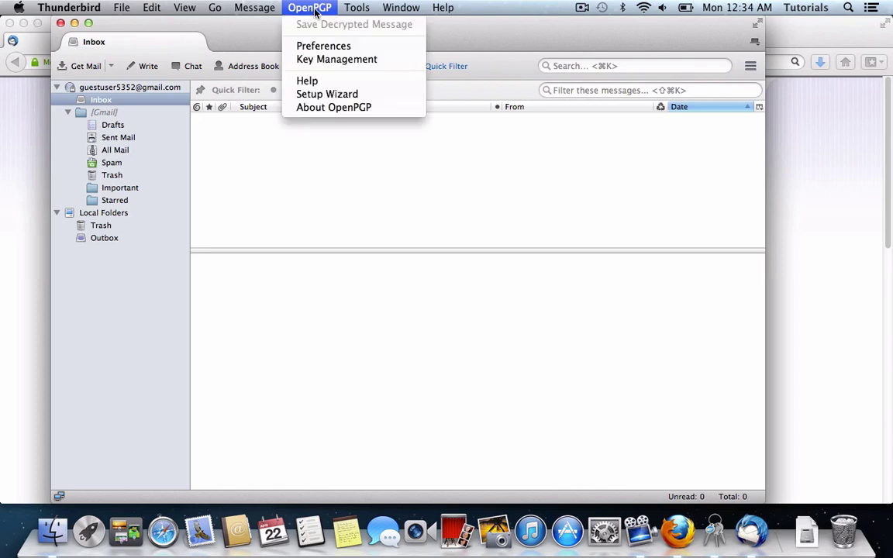
left_click(335, 60)
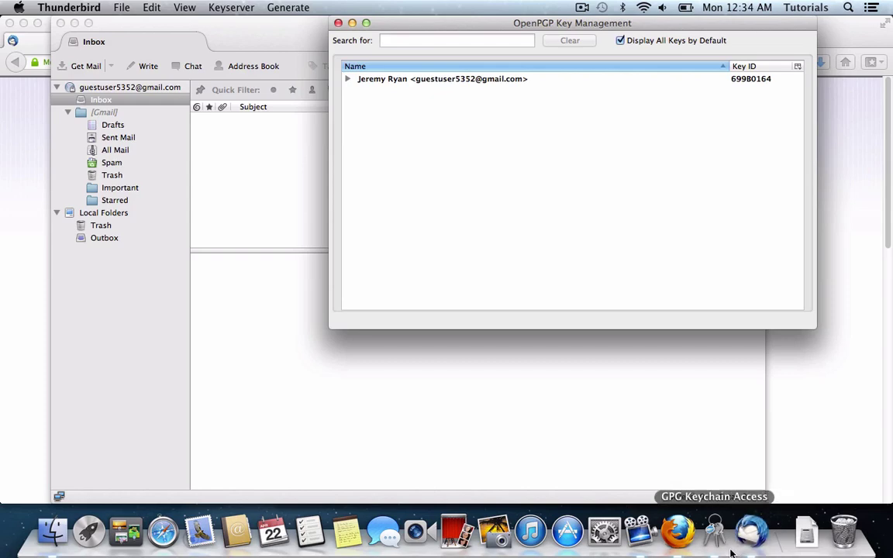
left_click(713, 533)
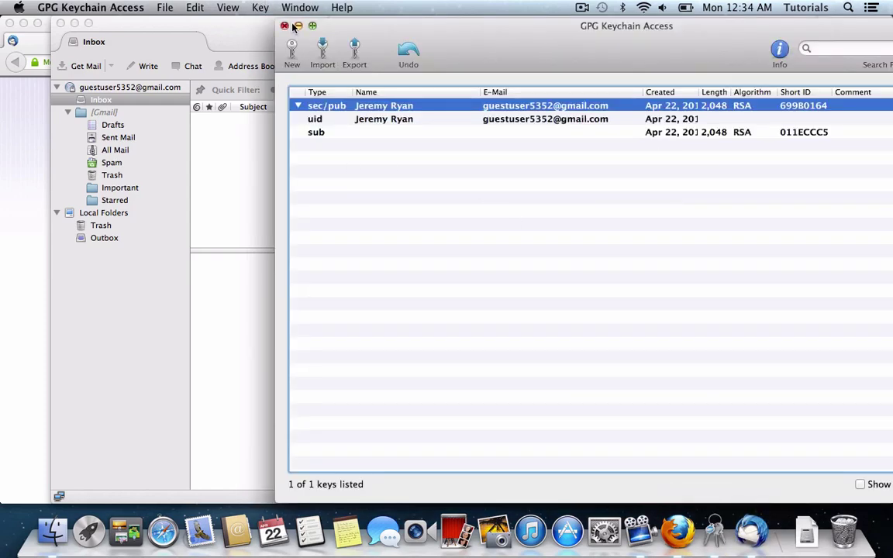
key("super+m")
left_click(645, 54)
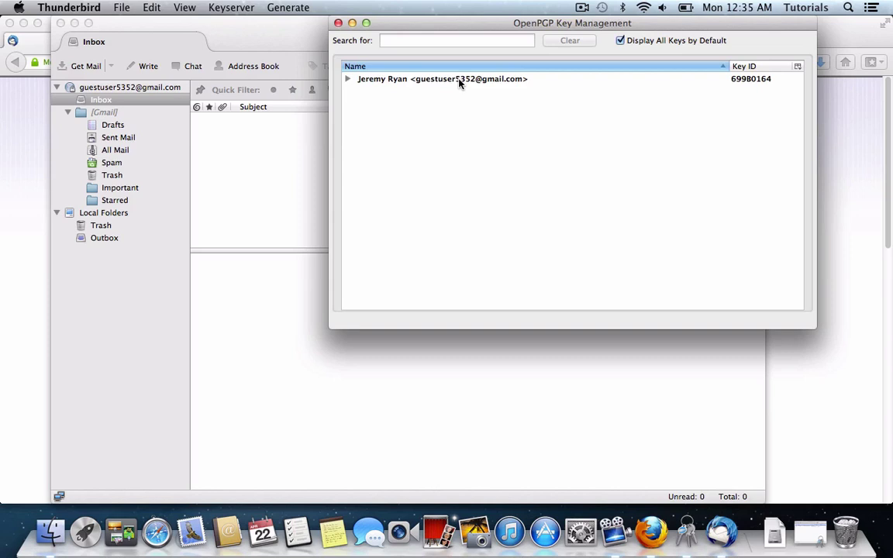
Check the right-click key actions in the key list, dismissing them without choosing any.
right_click(468, 136)
key("Escape")
right_click(468, 137)
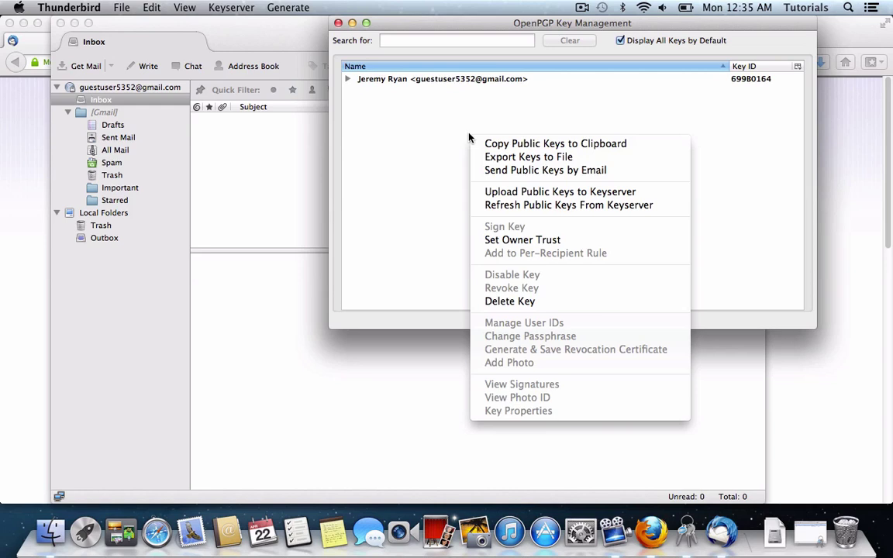
key("Escape")
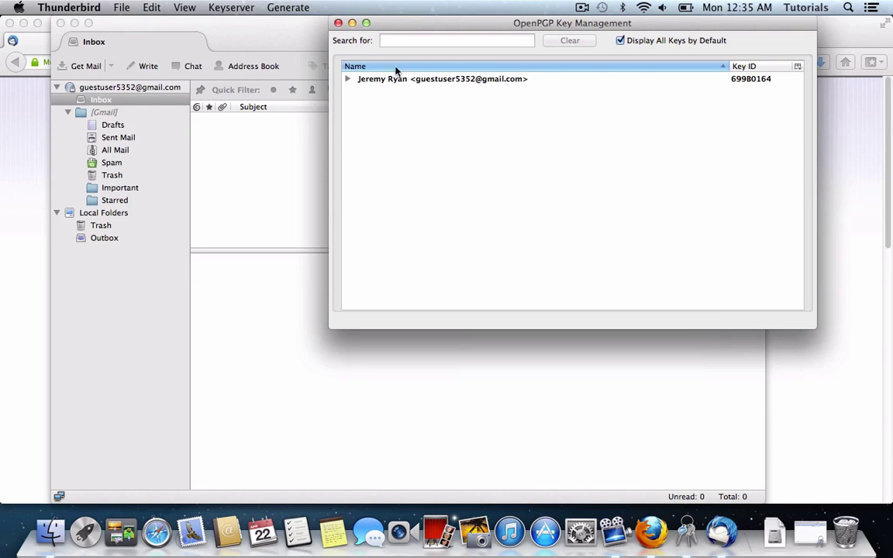
Import the key from Desktop/publickey.asc with Import Keys from File.
left_click(184, 8)
mouse_move(110, 5)
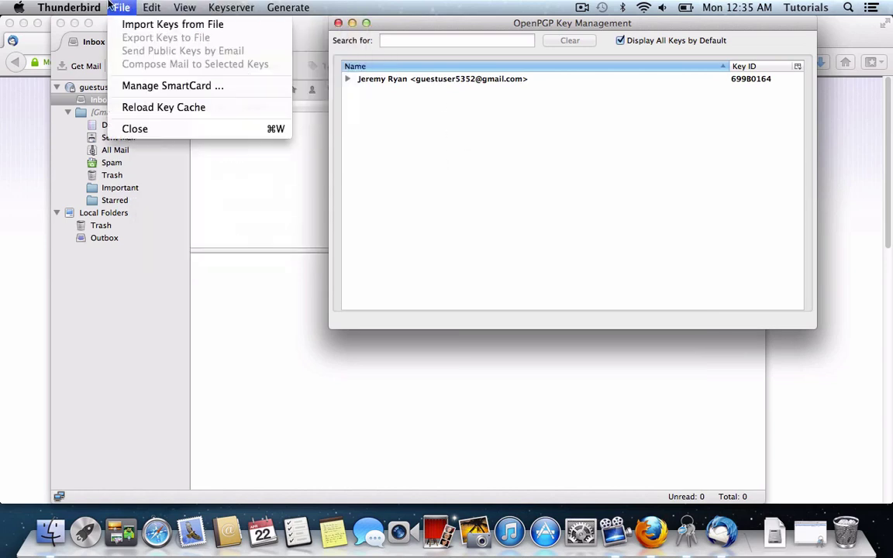
left_click(129, 28)
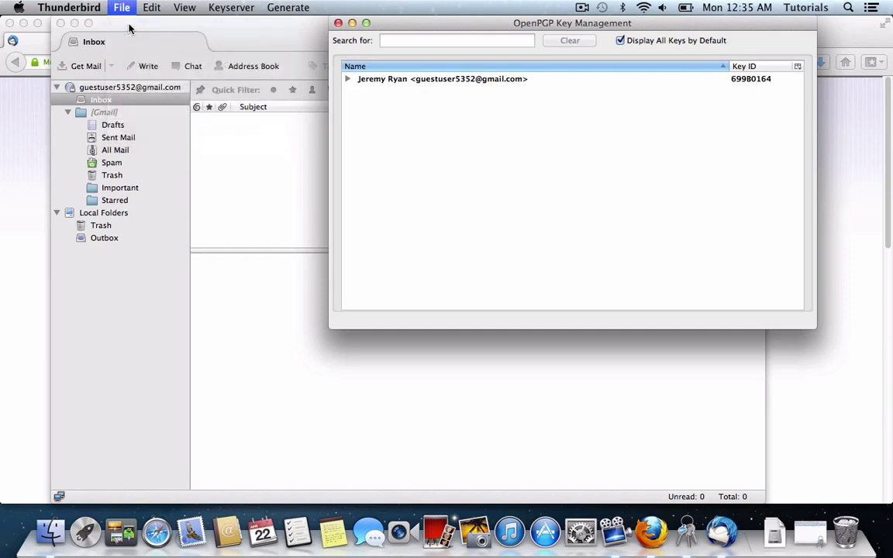
left_click(221, 163)
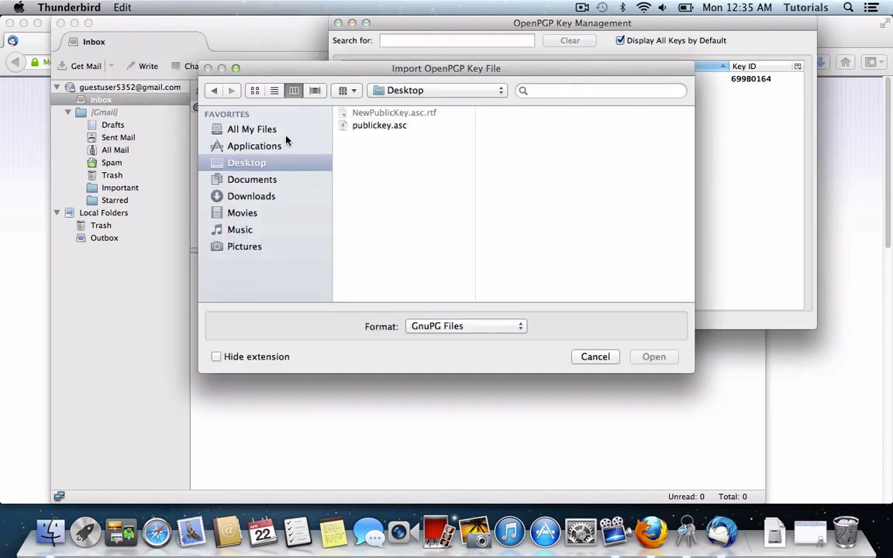
left_click(378, 126)
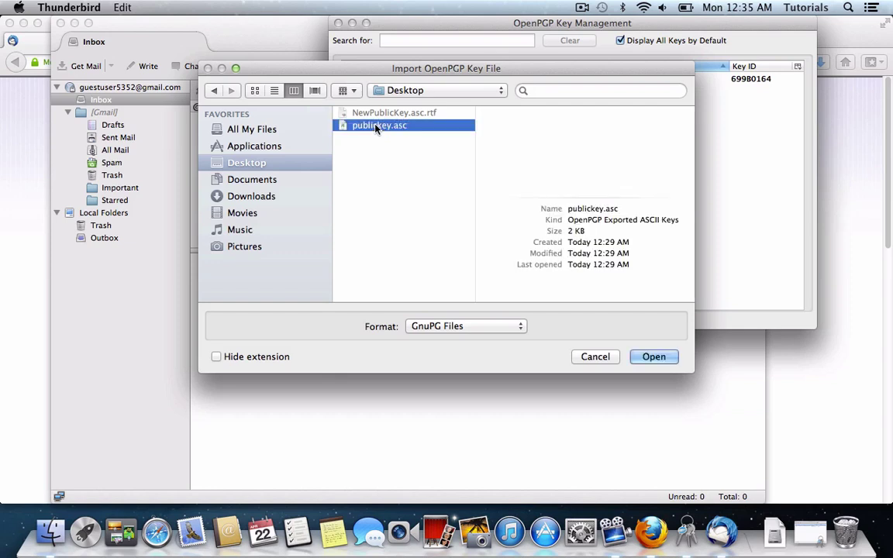
key("Return")
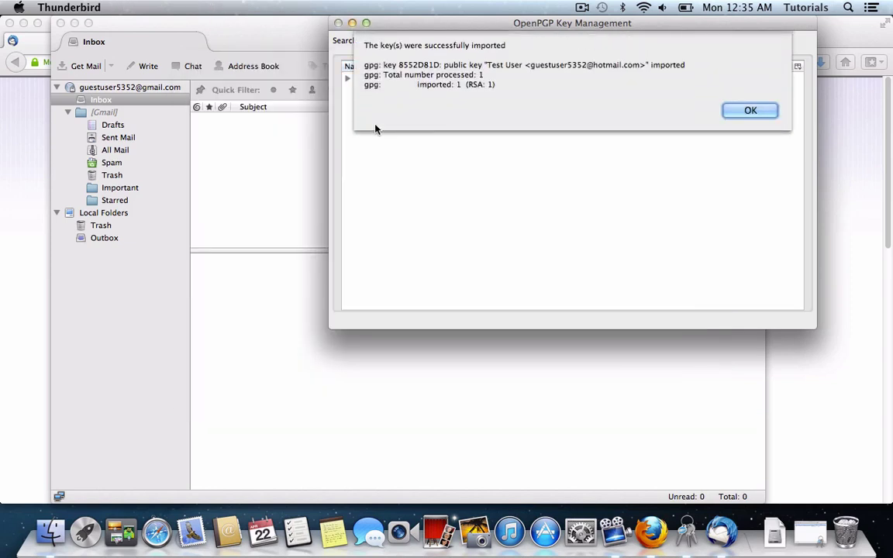
key("Return")
Review the imported key and the account's own key in the key list.
left_click(440, 92)
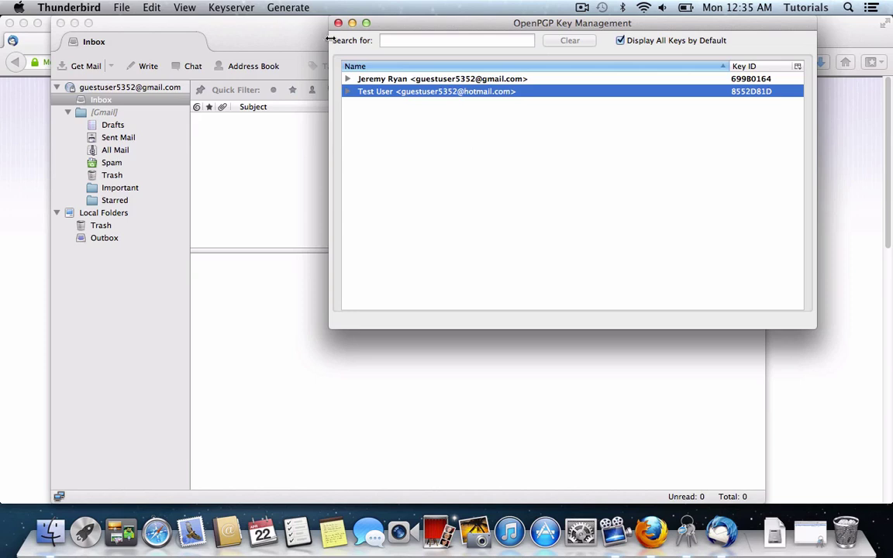
key("Up")
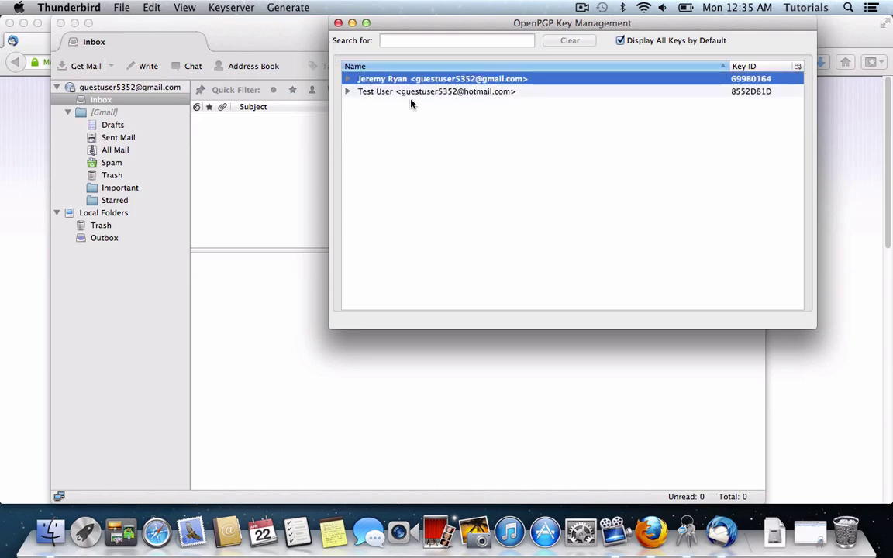
right_click(423, 80)
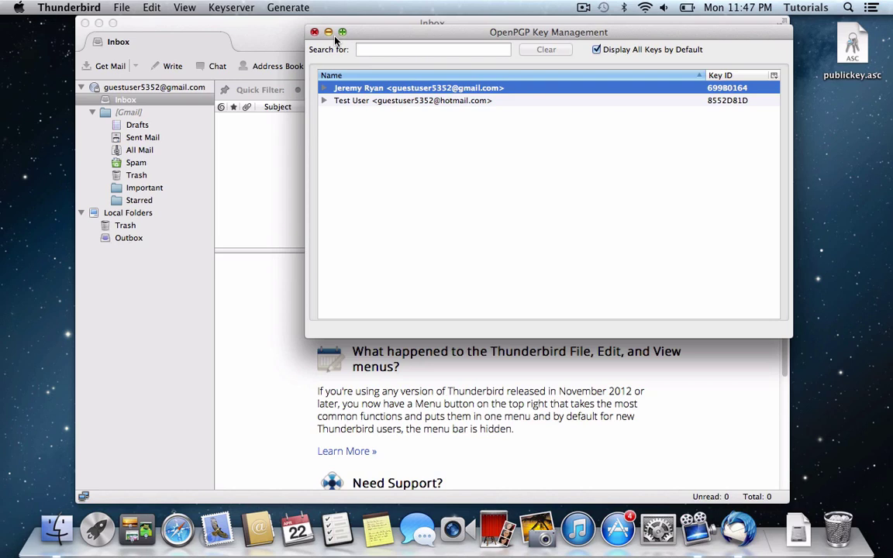
left_click(361, 103)
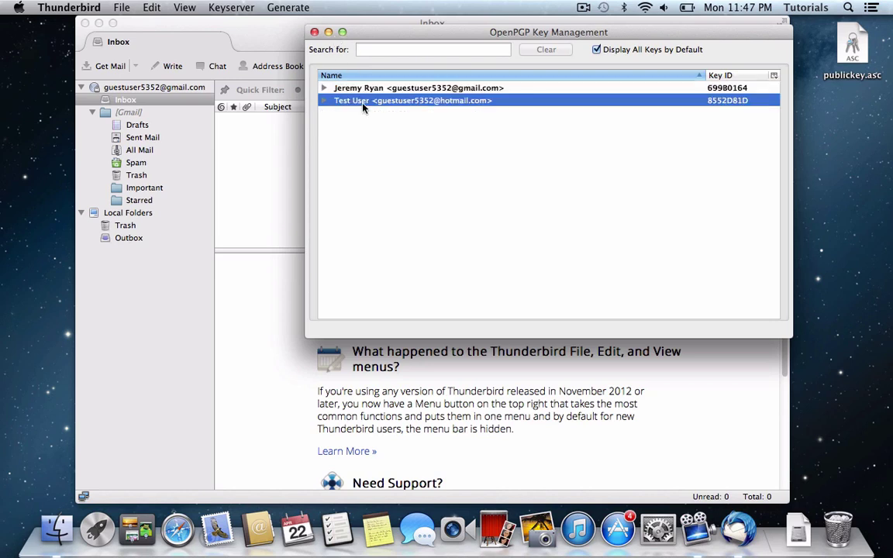
Start a new message to the friend's address with the subject 'test'.
left_click(170, 48)
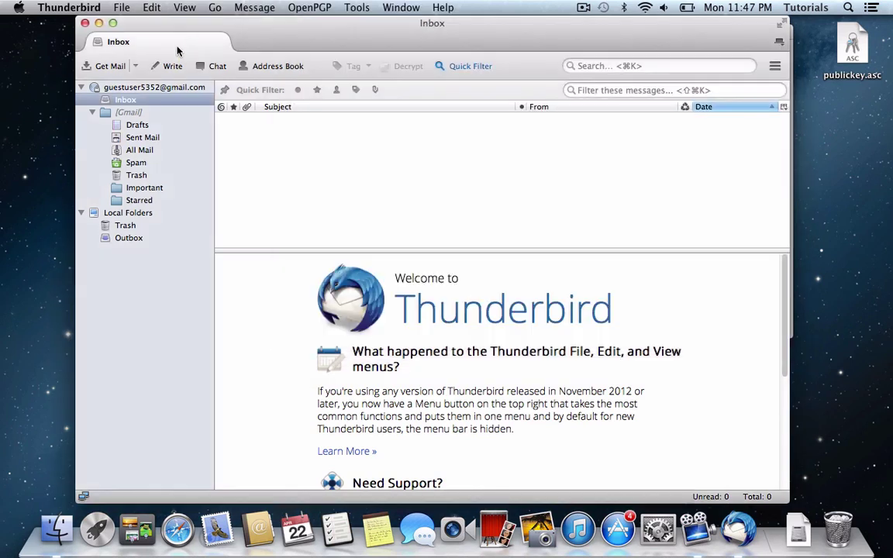
left_click(162, 70)
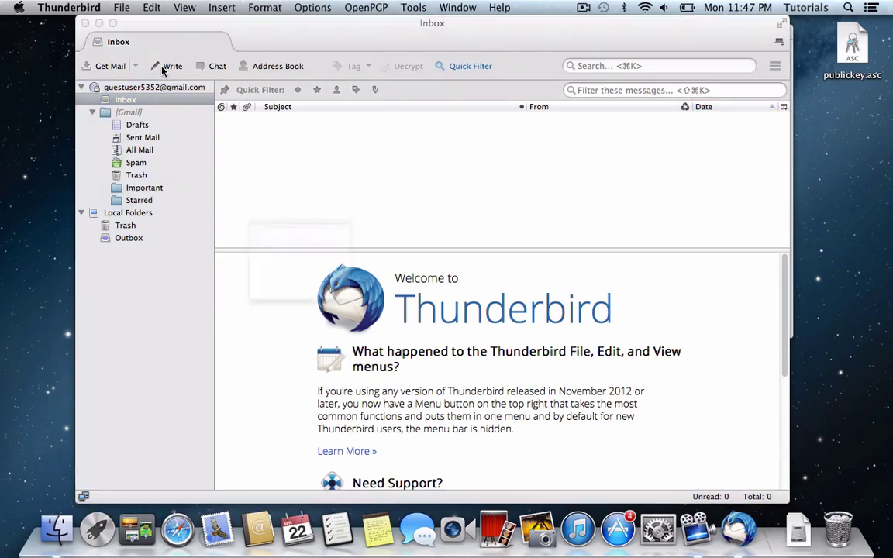
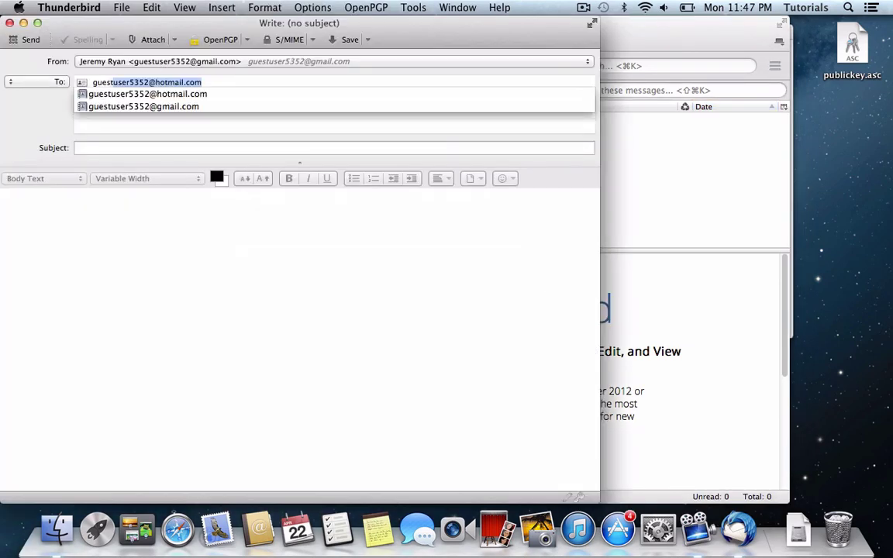
key("Return")
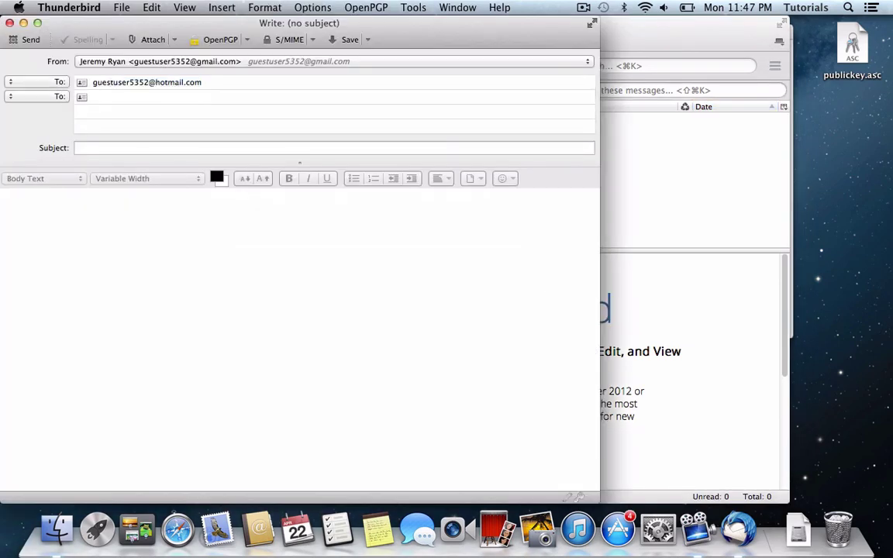
key("Tab")
type("test")
key("Tab")
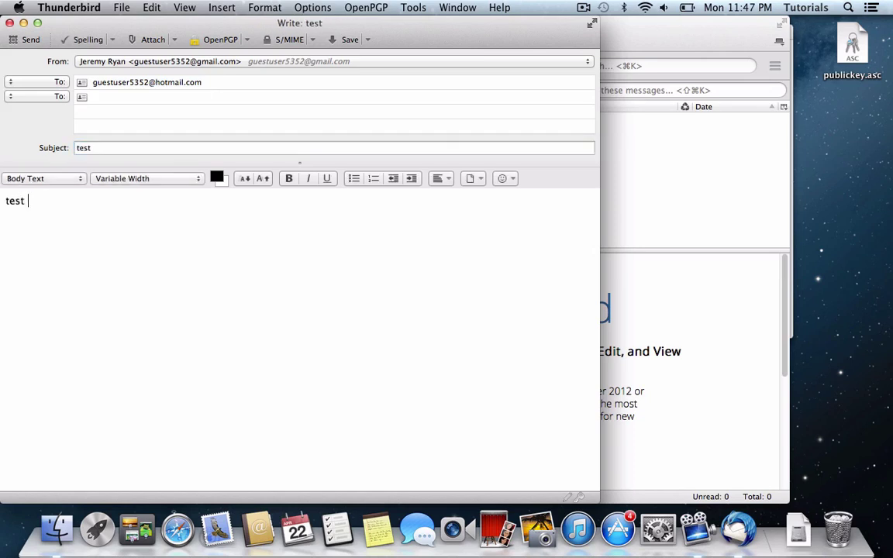
Turn on Sign Message and Encrypt Message in the message's OpenPGP settings.
left_click(212, 43)
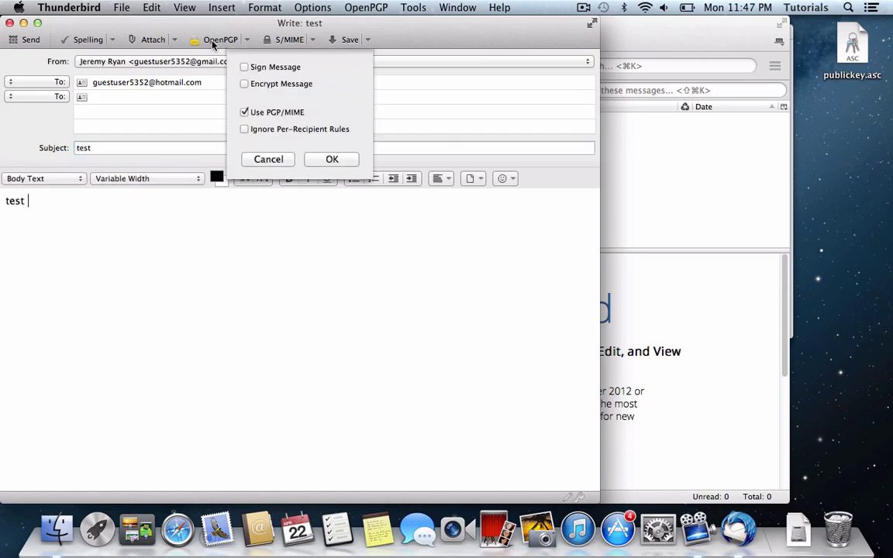
left_click(272, 69)
left_click(246, 84)
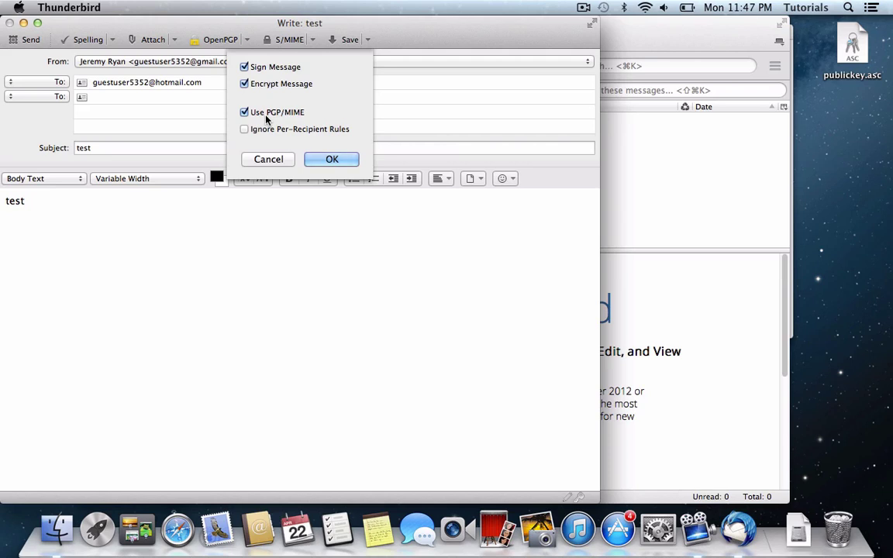
key("Return")
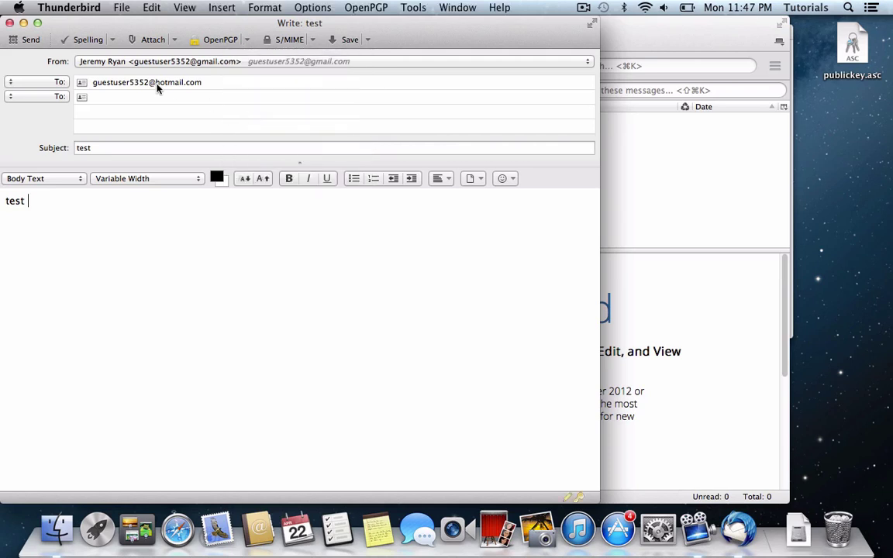
Send the message, entering the key's passphrase and saving it in Keychain, then re-entering it.
left_click(28, 39)
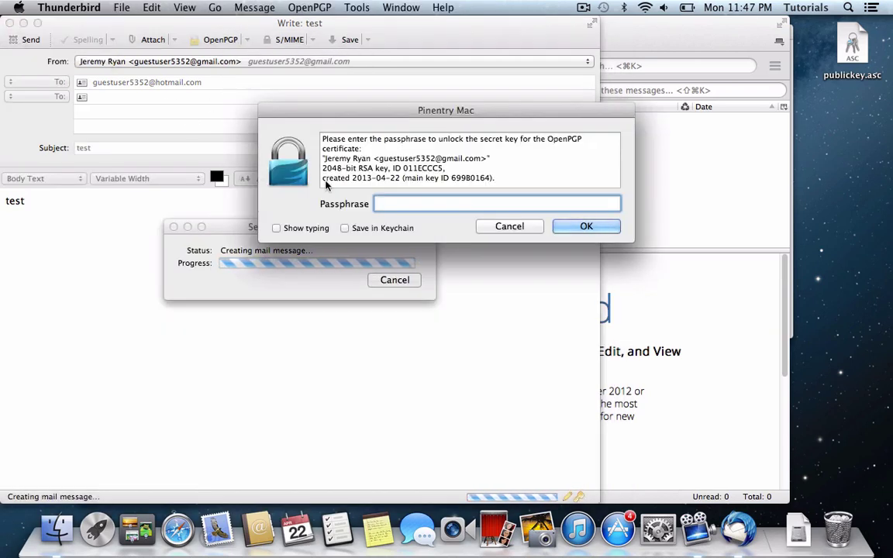
type("••••••••••••")
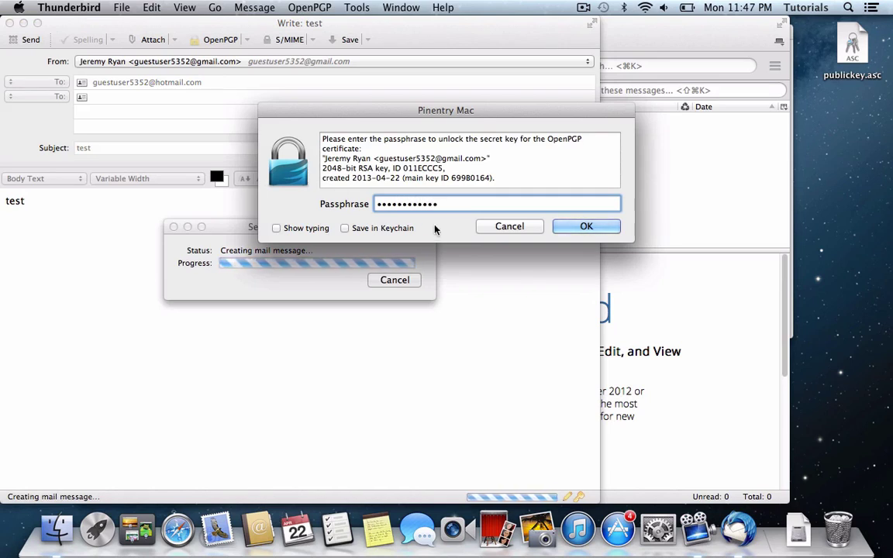
left_click(387, 235)
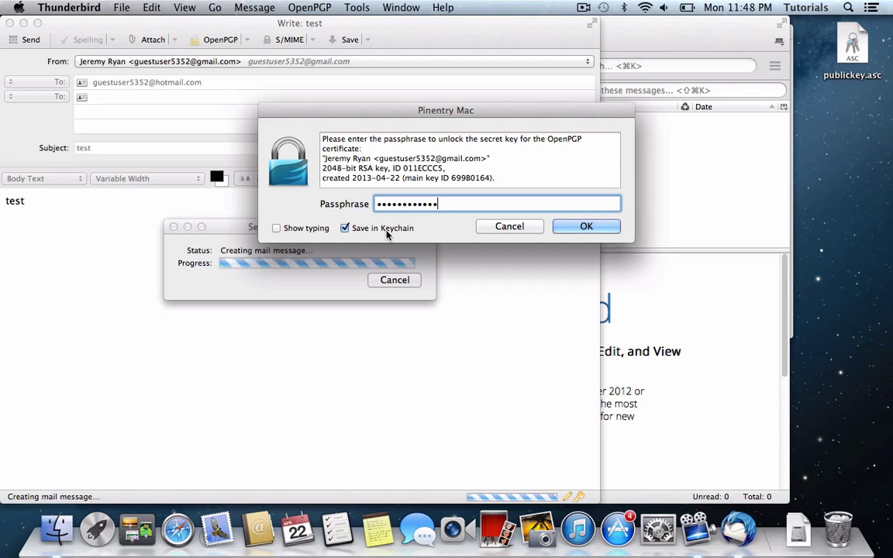
key("Return")
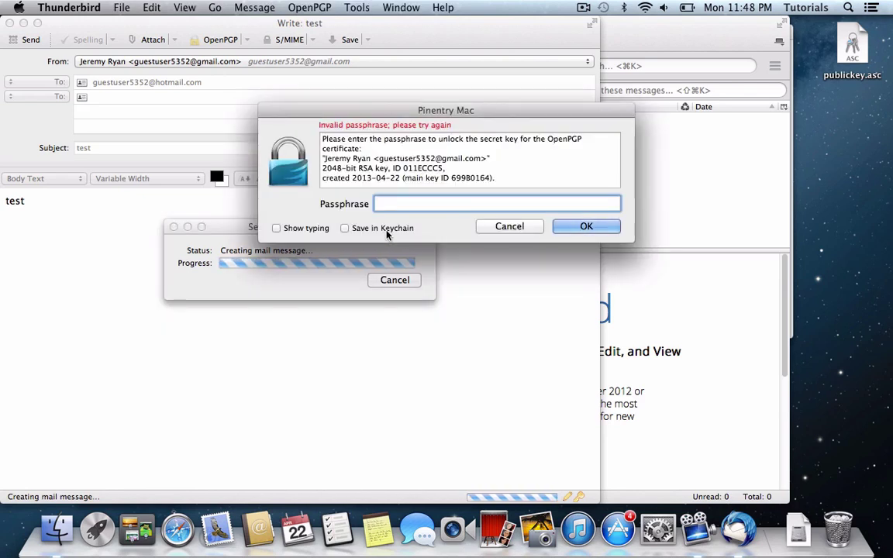
type("•••••••••••")
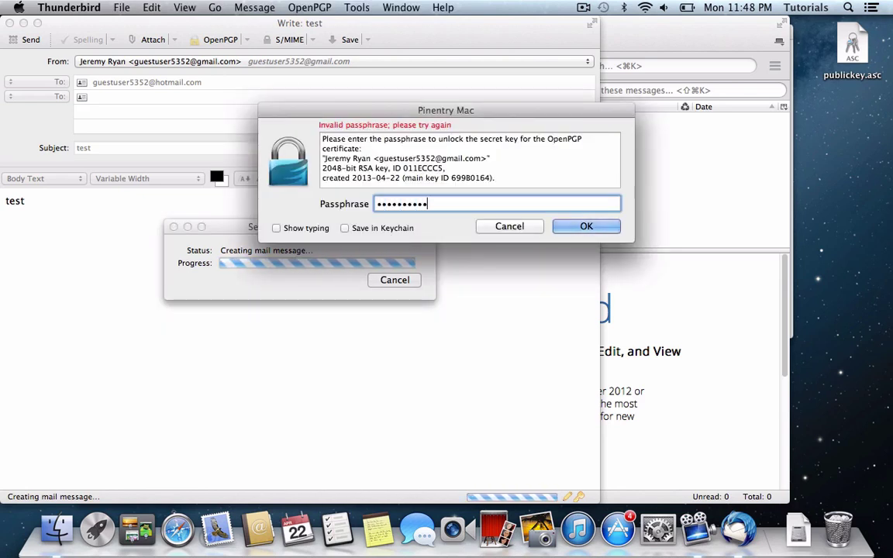
key("Return")
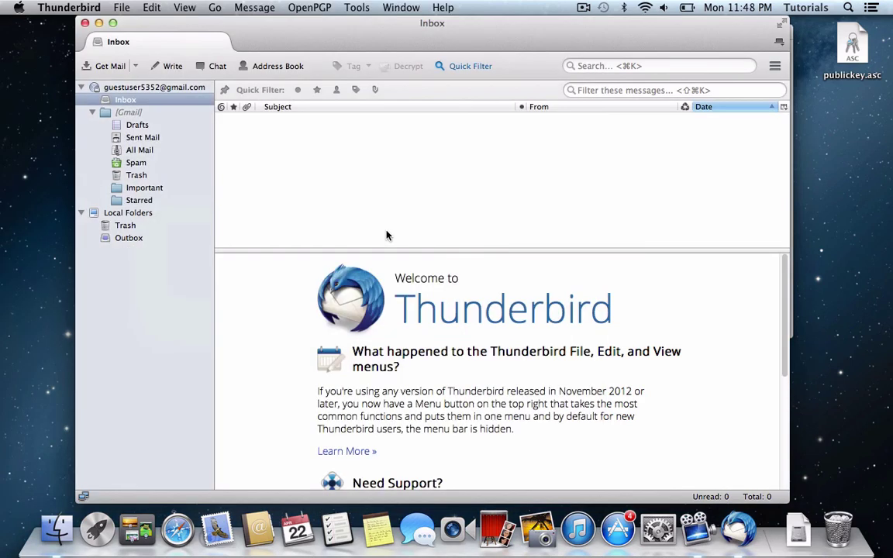
left_click(142, 137)
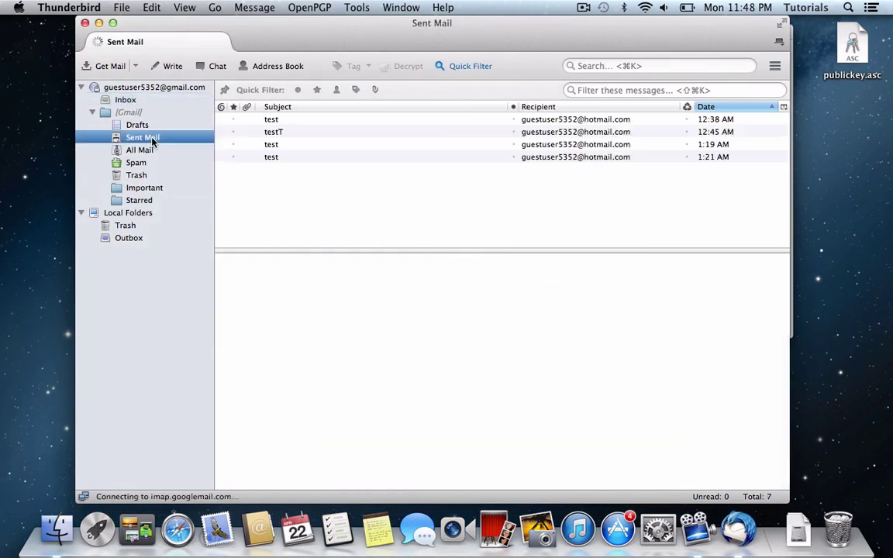
left_click(297, 121)
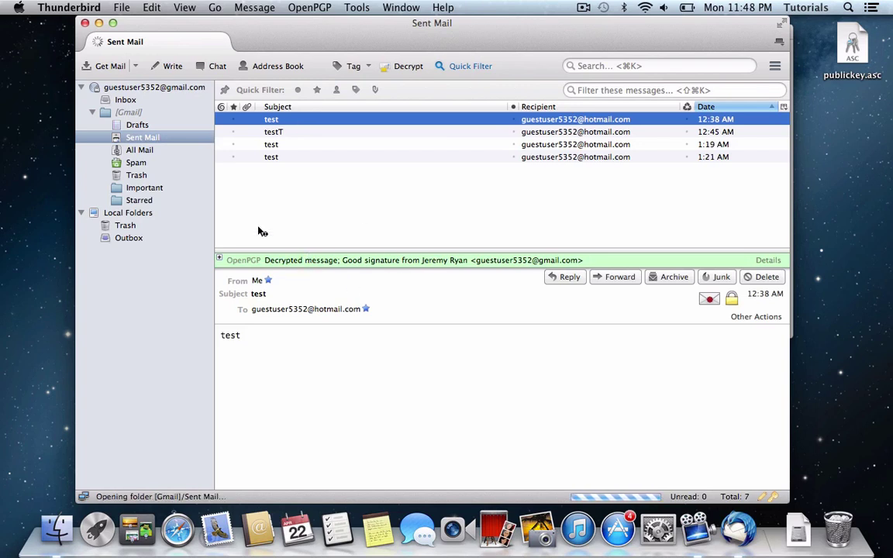
left_click(120, 100)
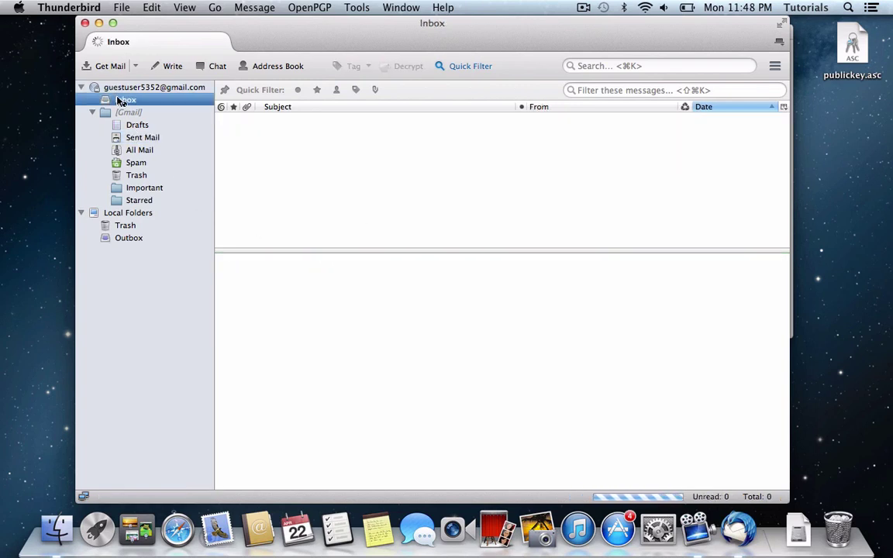
Check a new message's OpenPGP settings, cancel and close it, then open the OpenPGP menu.
left_click(175, 66)
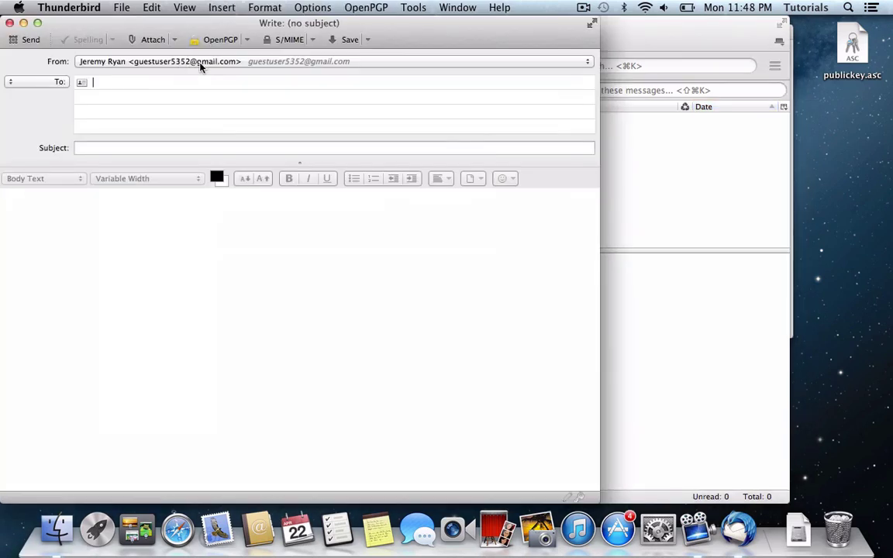
left_click(208, 41)
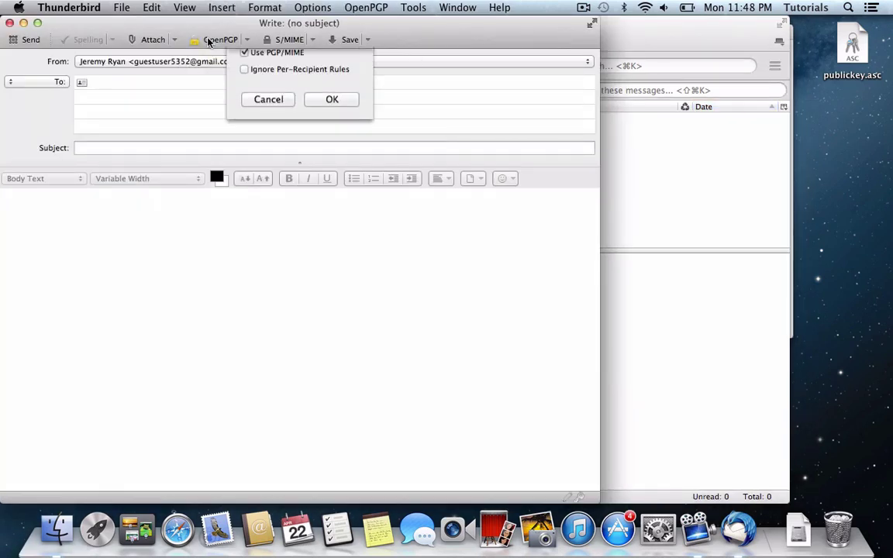
left_click(268, 161)
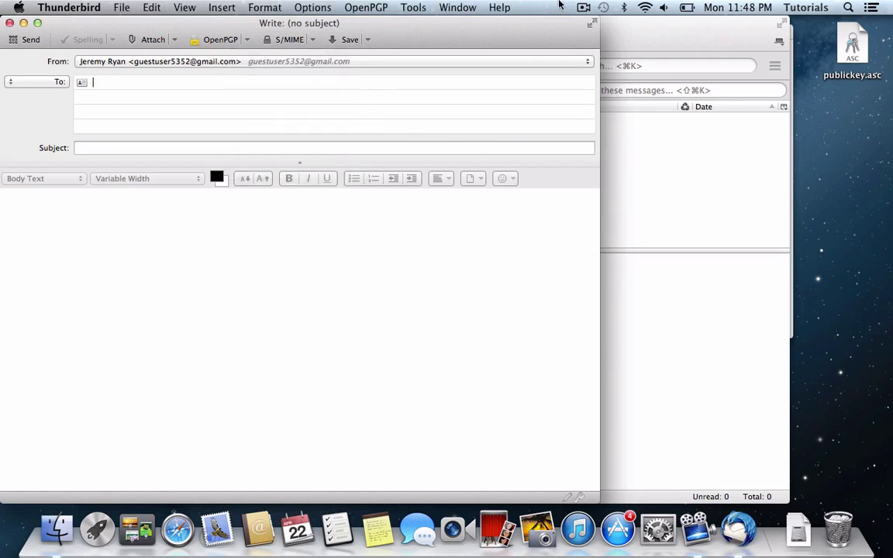
left_click(9, 23)
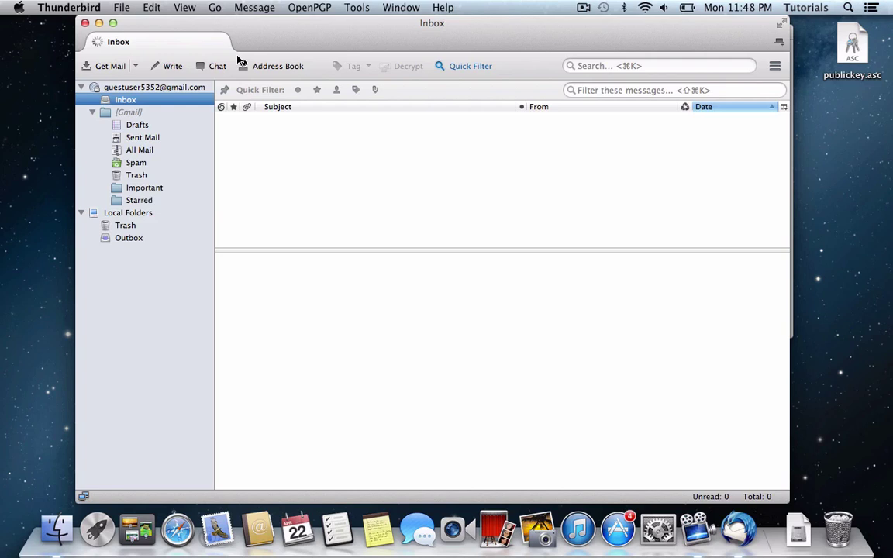
left_click(297, 6)
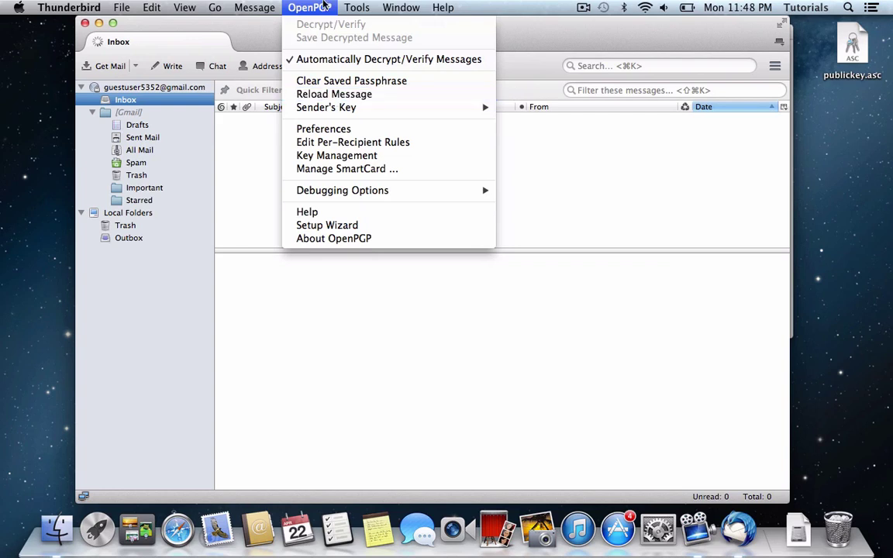
Open the Per-Recipient Rules Editor and the friend's hotmail rule for editing.
left_click(329, 141)
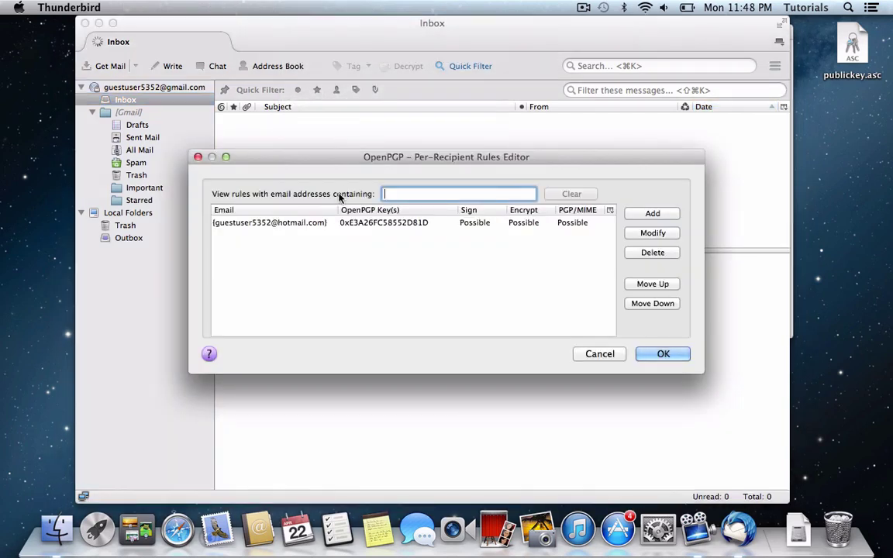
left_click(399, 223)
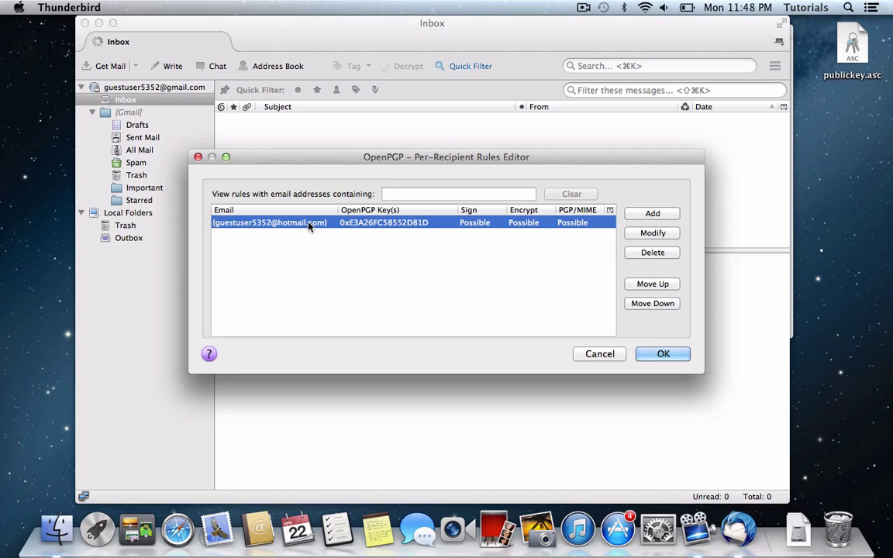
left_click(651, 213)
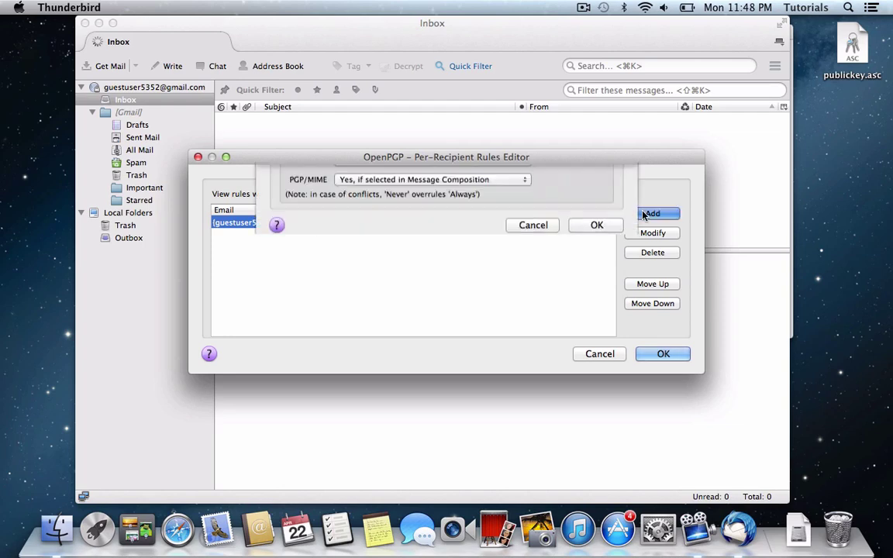
left_click(535, 481)
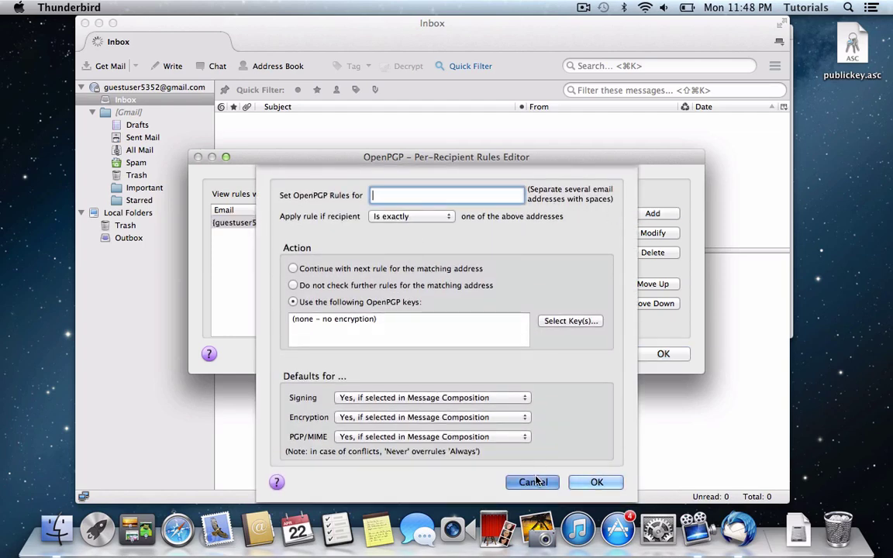
double_click(348, 223)
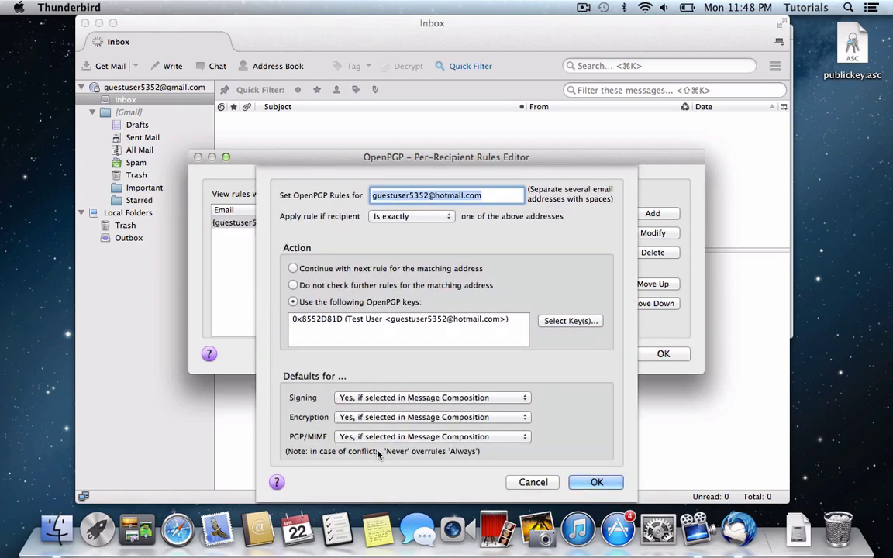
Set signing, encryption and PGP/MIME to Always, save the rule and close the editor.
left_click(401, 397)
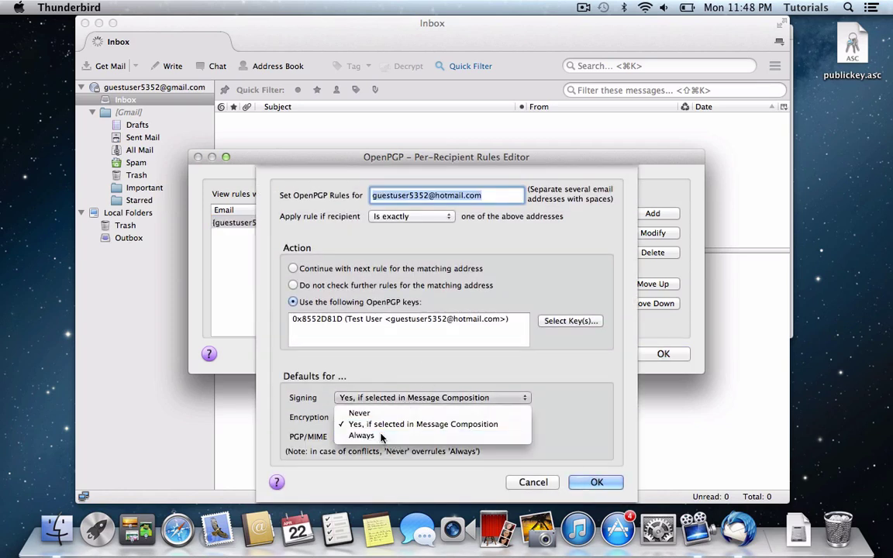
left_click(361, 436)
left_click(380, 417)
left_click(372, 455)
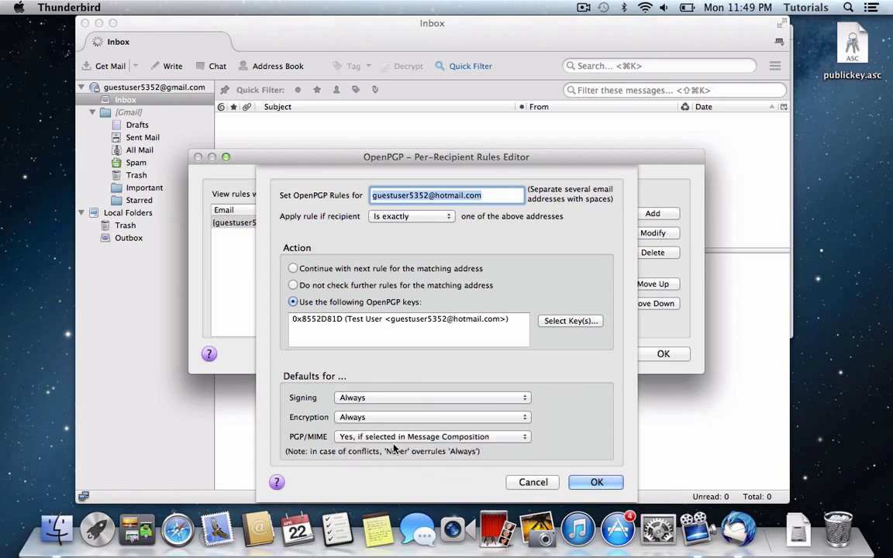
left_click(399, 436)
left_click(401, 474)
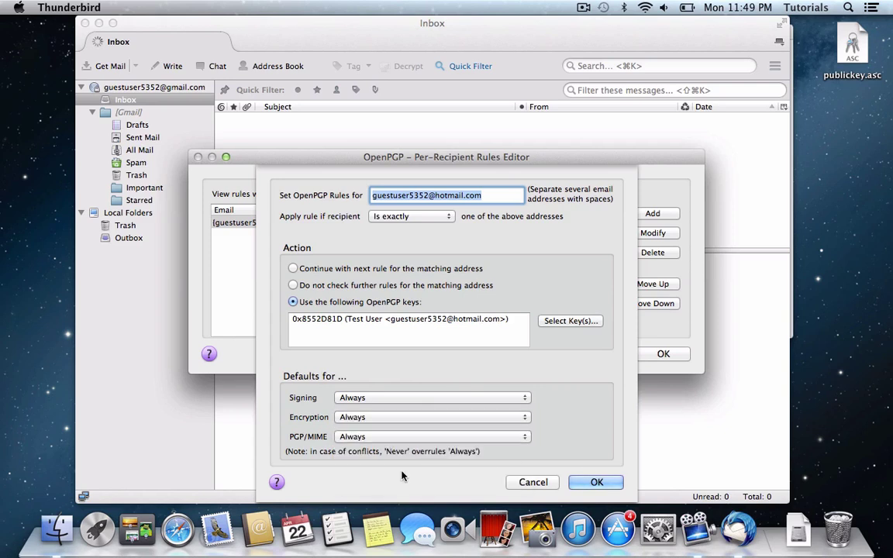
left_click(596, 482)
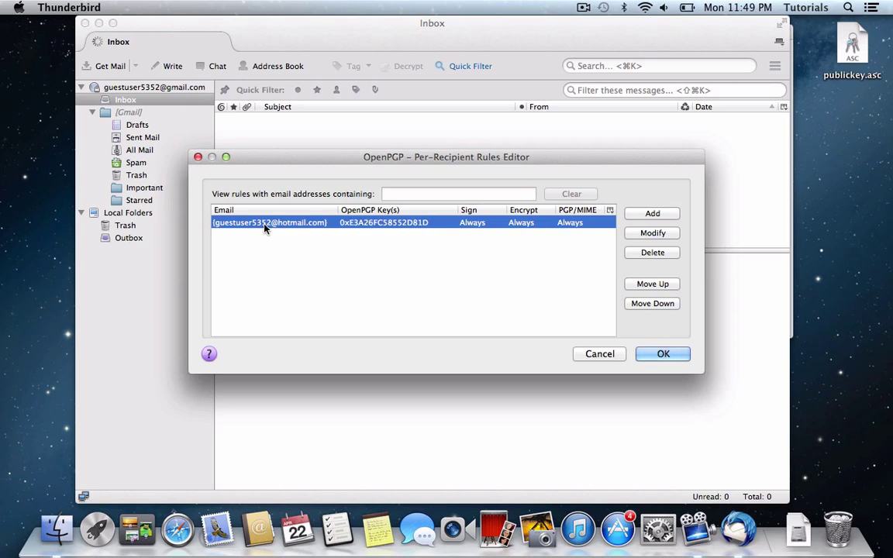
key("Return")
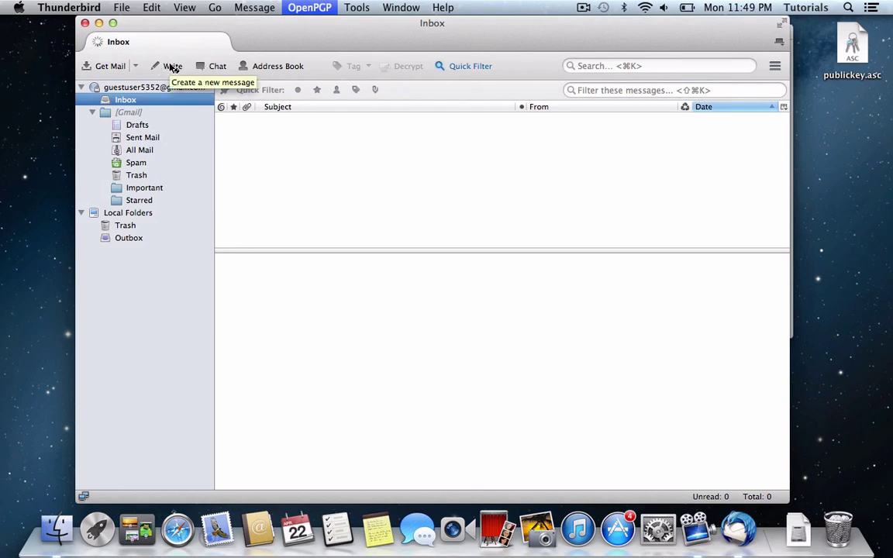
Write a message with subject 'test' to the friend's hotmail address and send it.
left_click(172, 67)
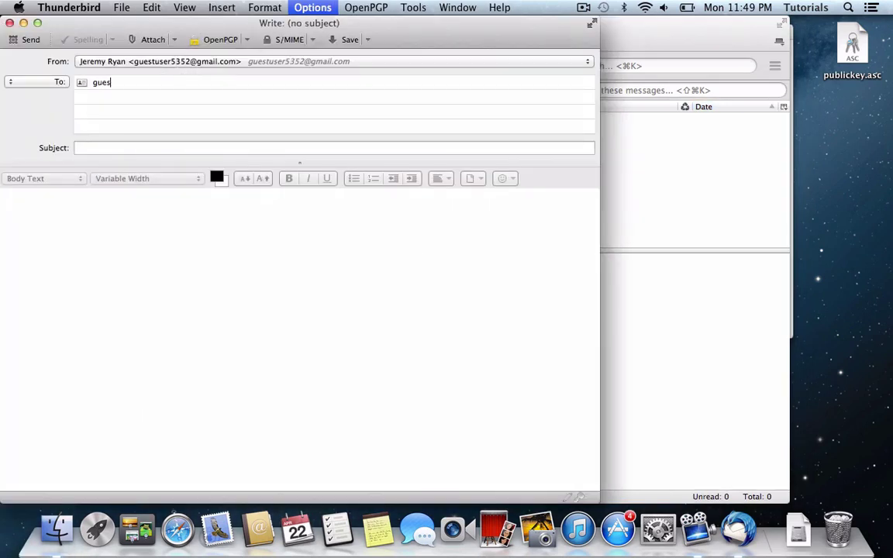
type("gues")
key("Return")
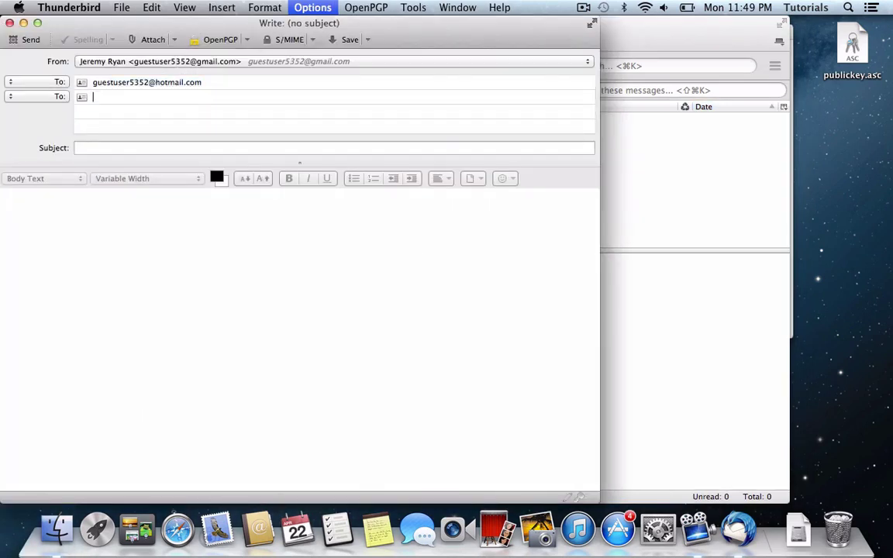
key("Tab")
type("test")
key("Tab")
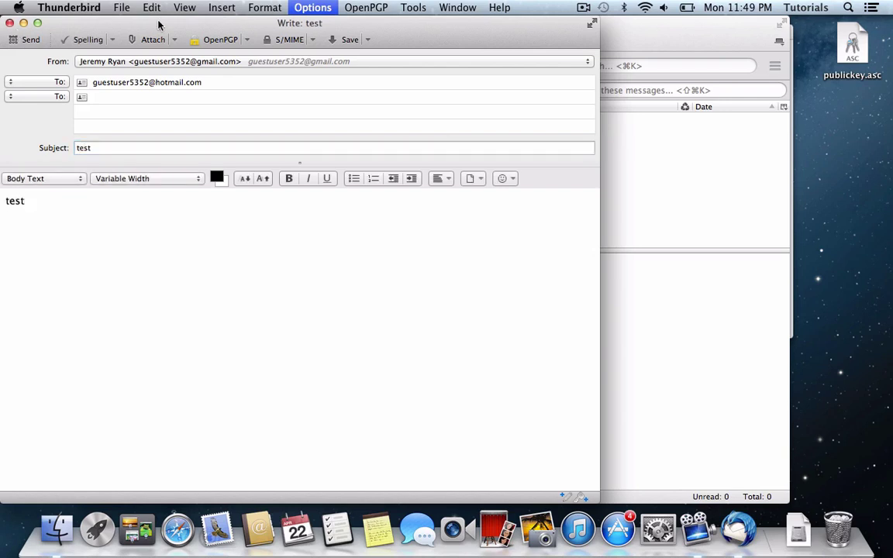
left_click(26, 39)
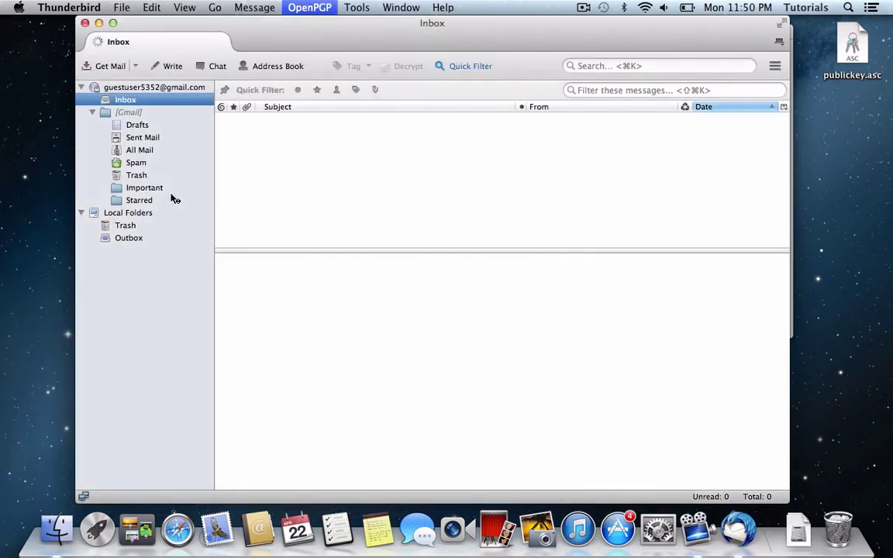
left_click(143, 137)
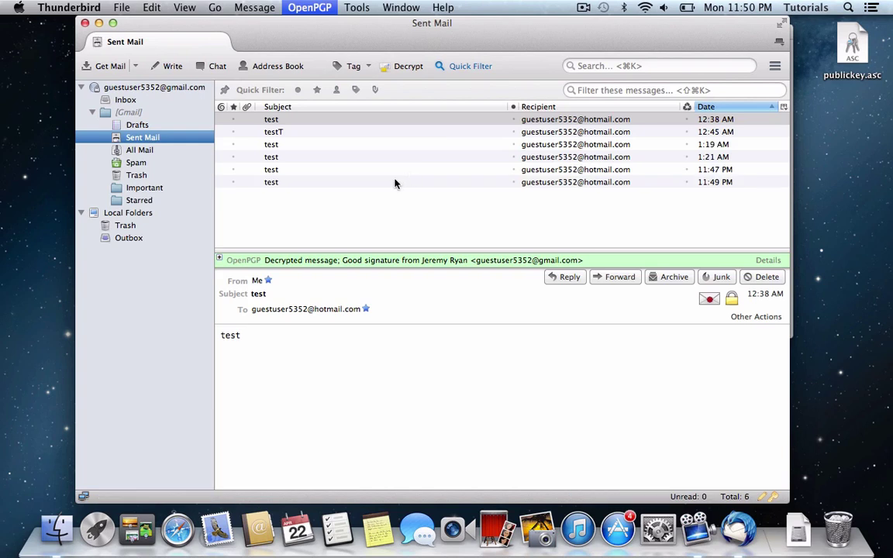
left_click(385, 195)
left_click(320, 171)
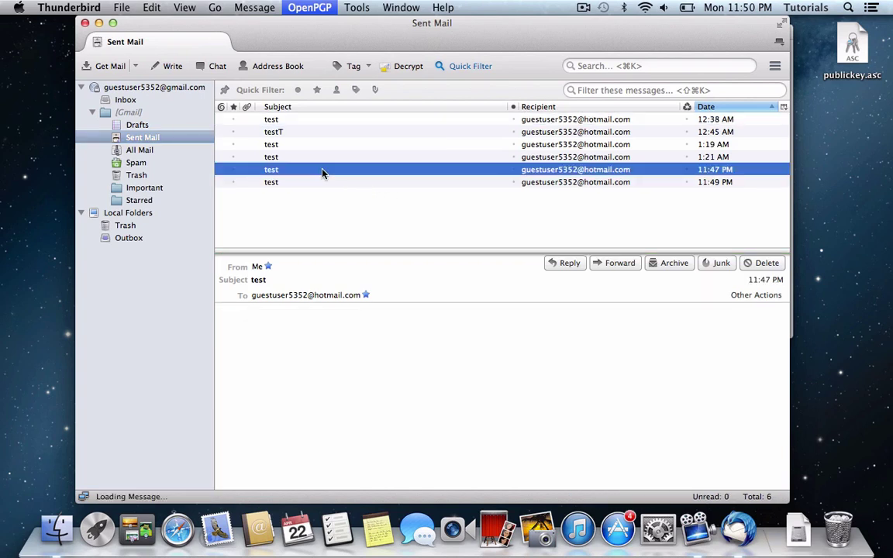
key("Down")
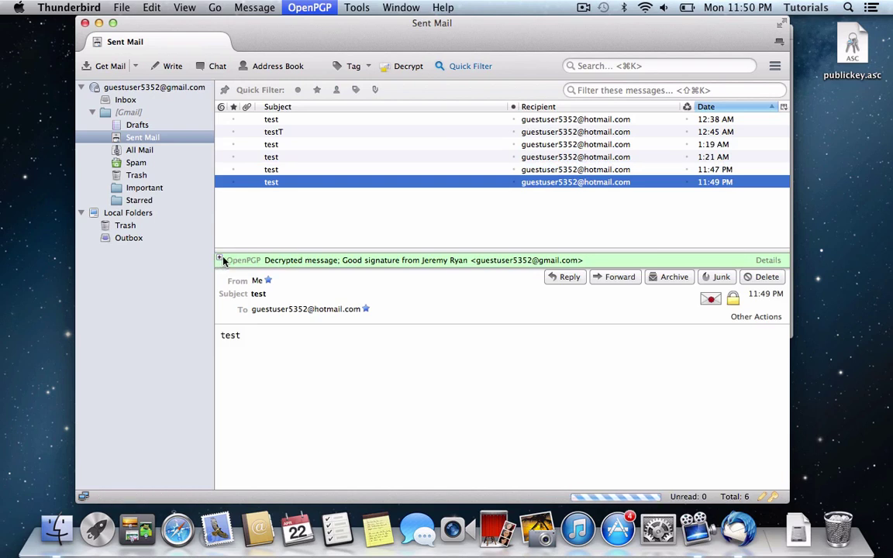
left_click(218, 260)
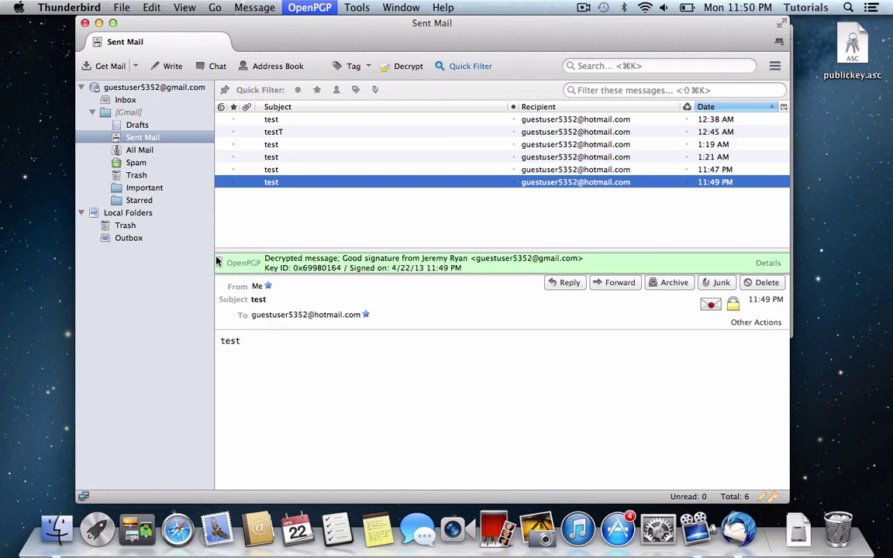
left_click(217, 261)
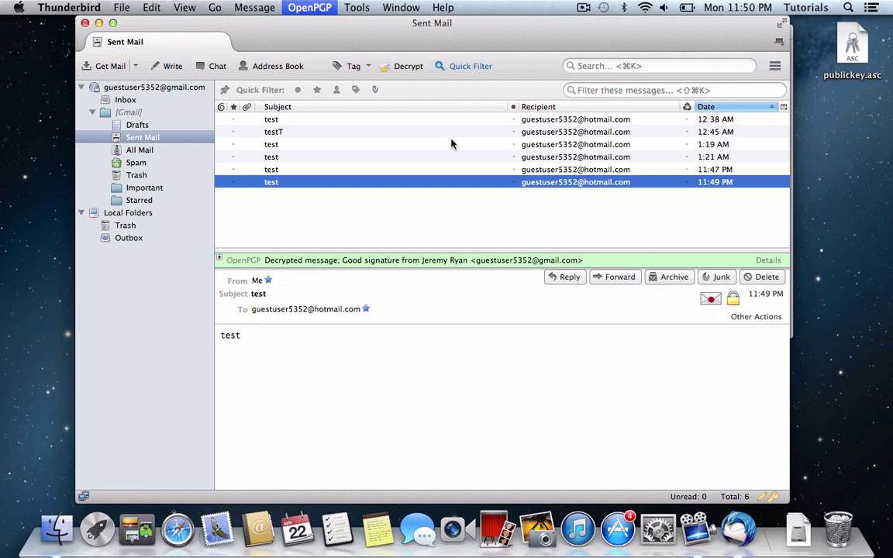
left_click(124, 101)
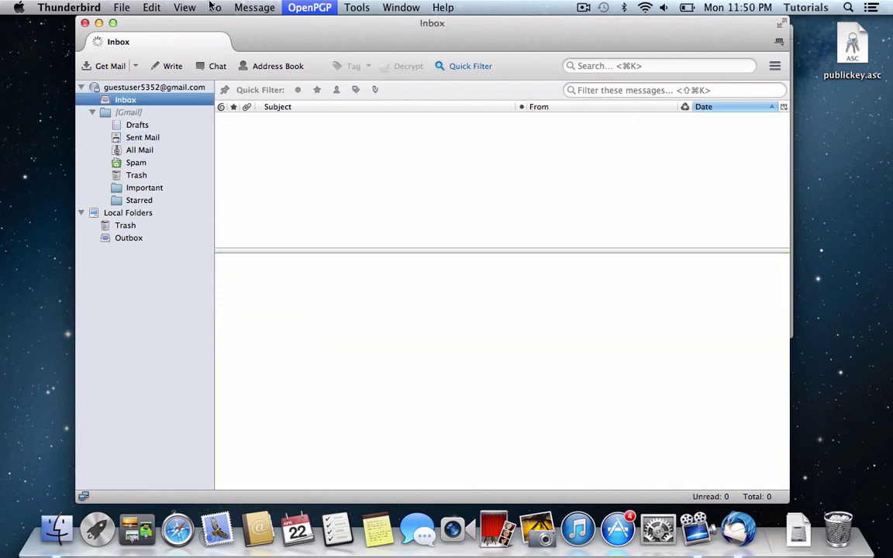
left_click(310, 7)
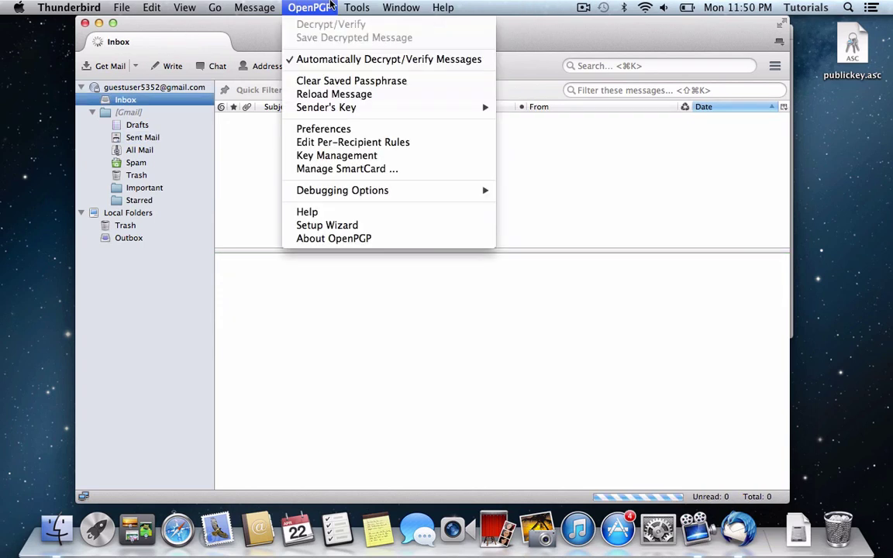
left_click(368, 144)
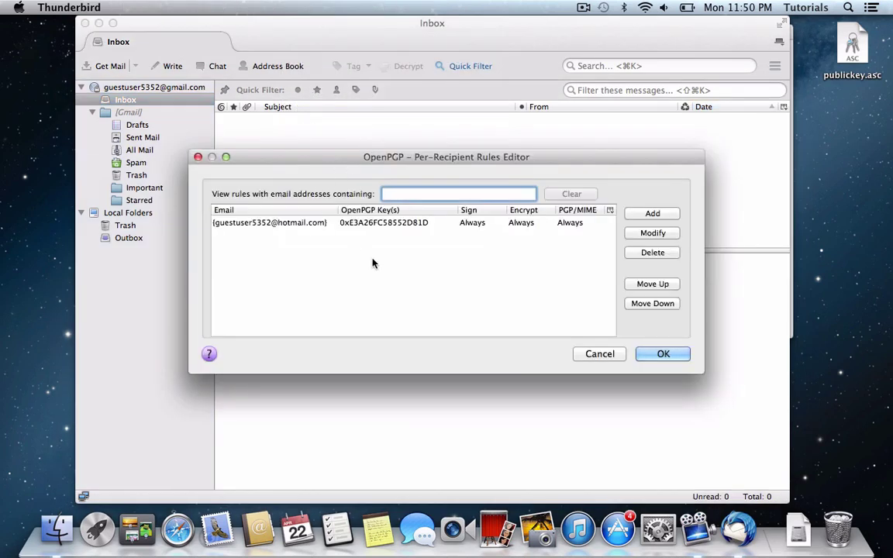
key("Escape")
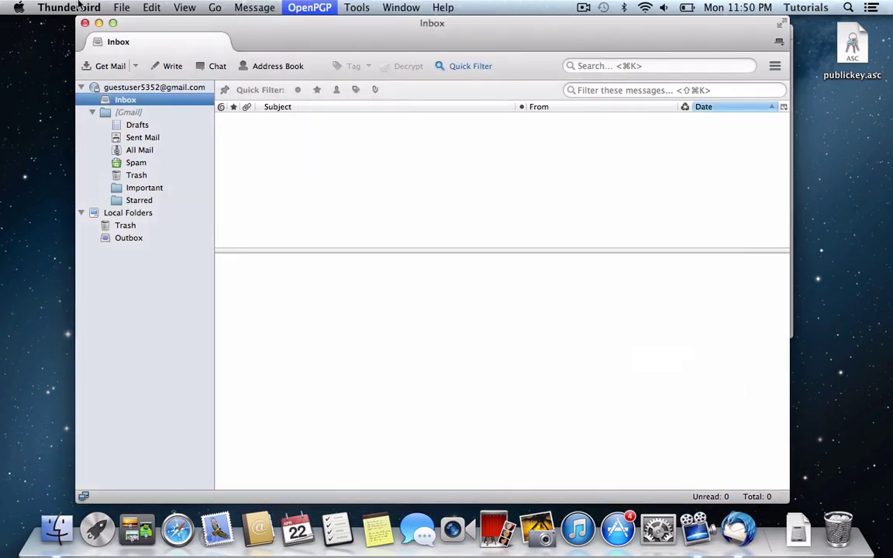
Write a new message to the google.com help address with subject 'test' and body 'test'.
left_click(173, 67)
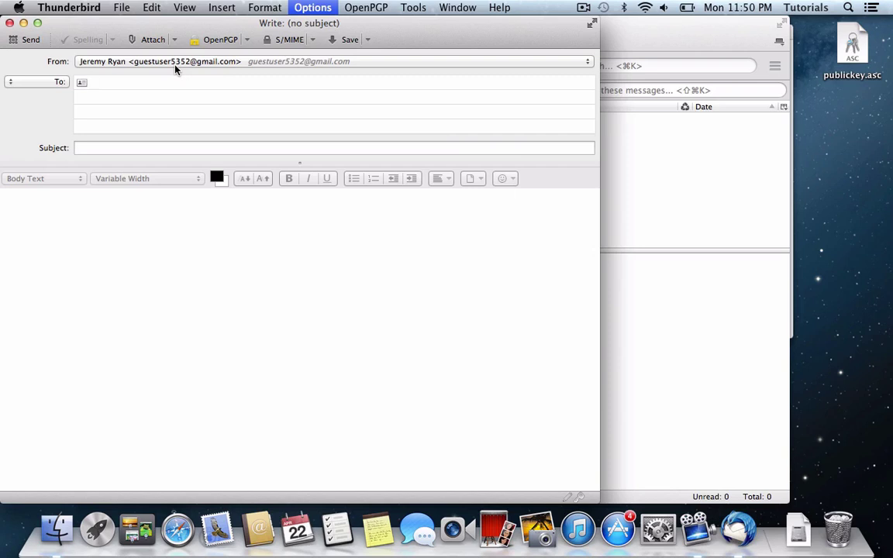
key("Tab")
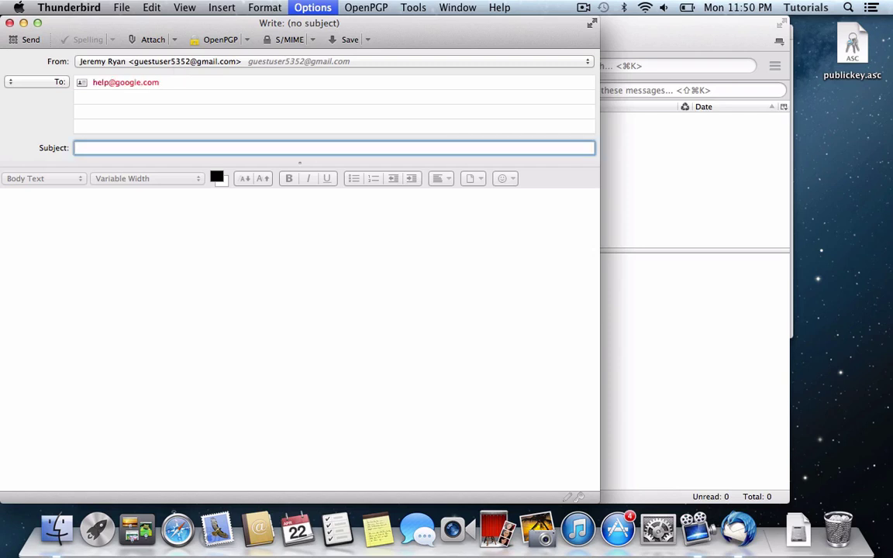
type("test")
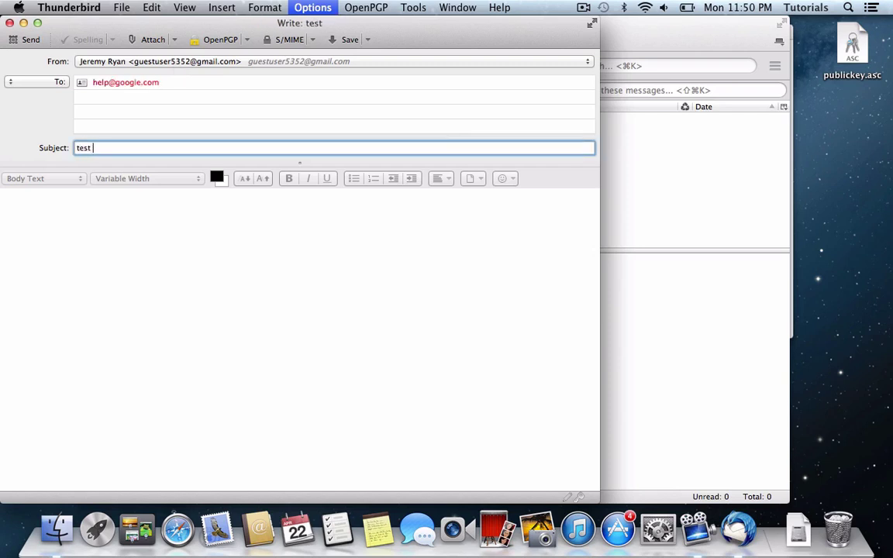
key("Tab")
type("tes")
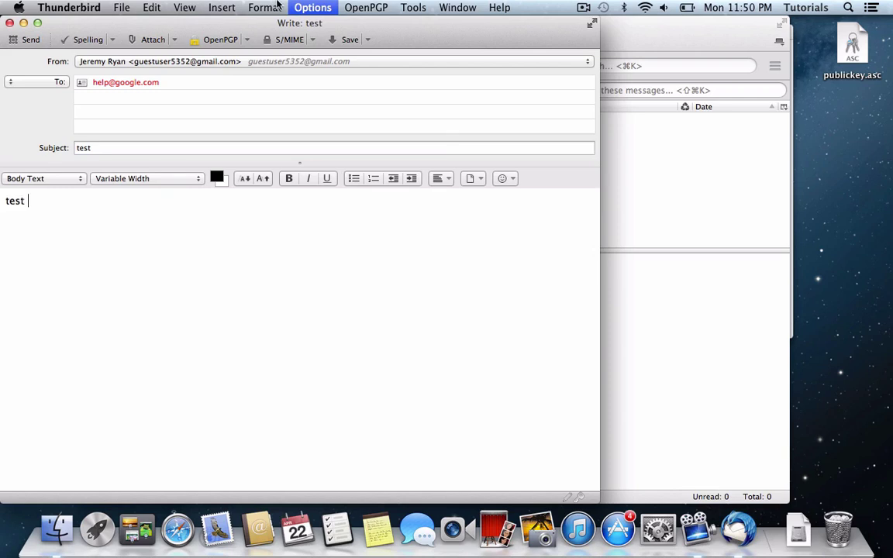